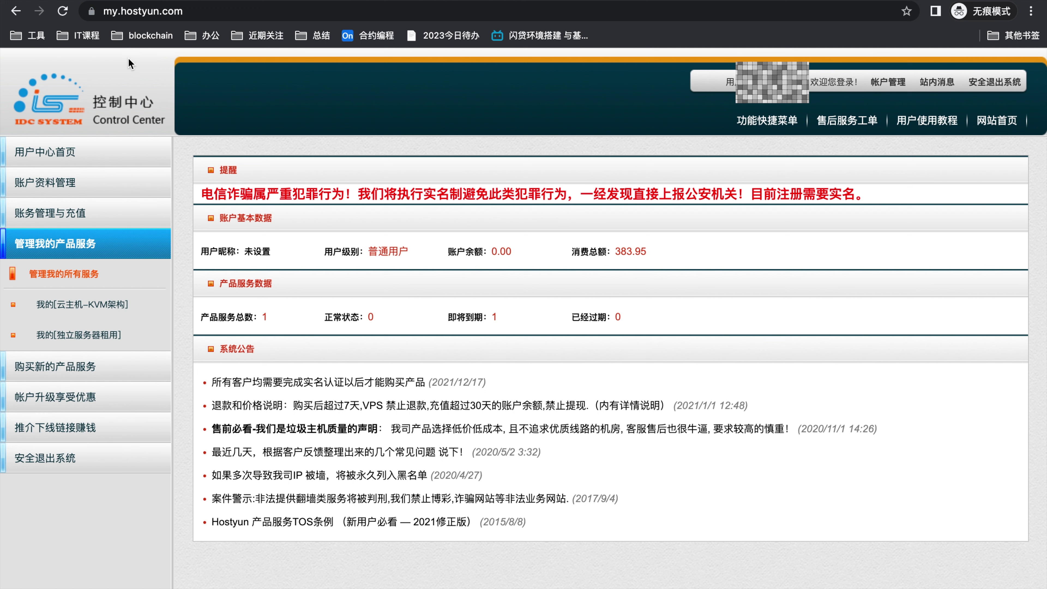
click(184, 11)
key(ctrl+c)
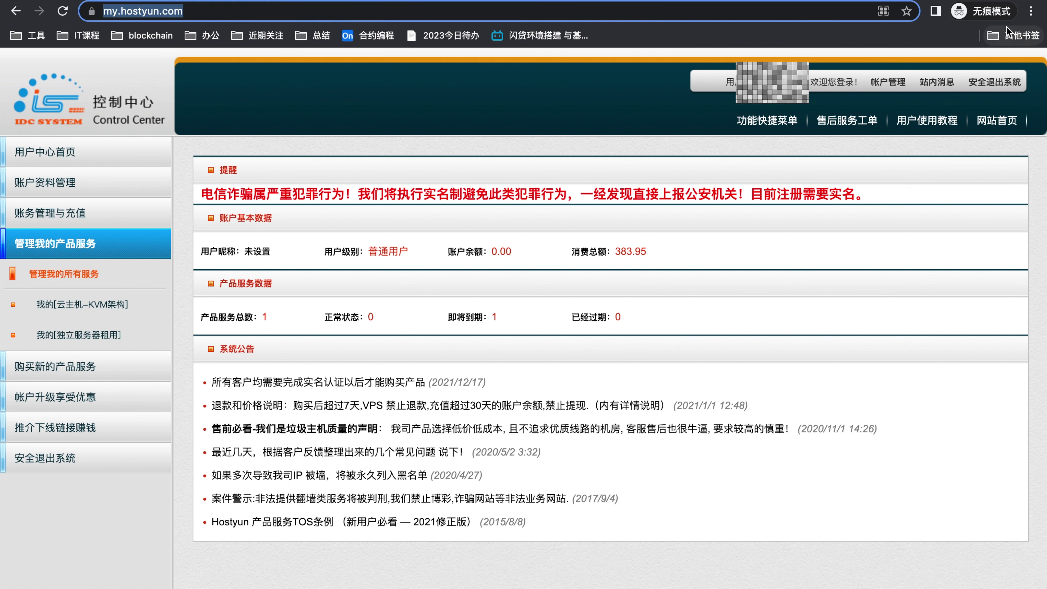
click(1030, 12)
click(928, 79)
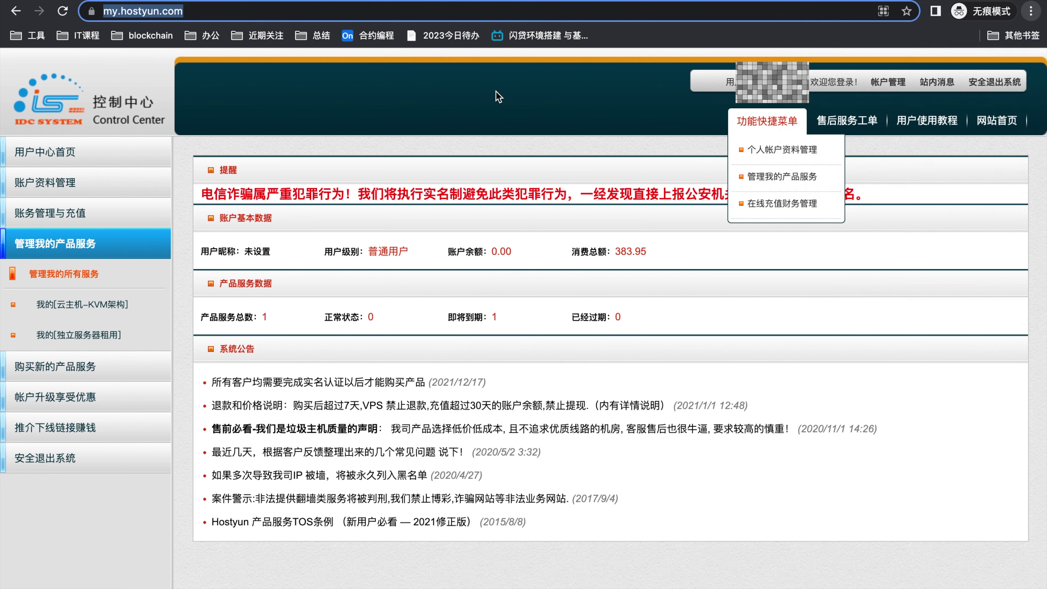
key(ctrl+v)
key(Return)
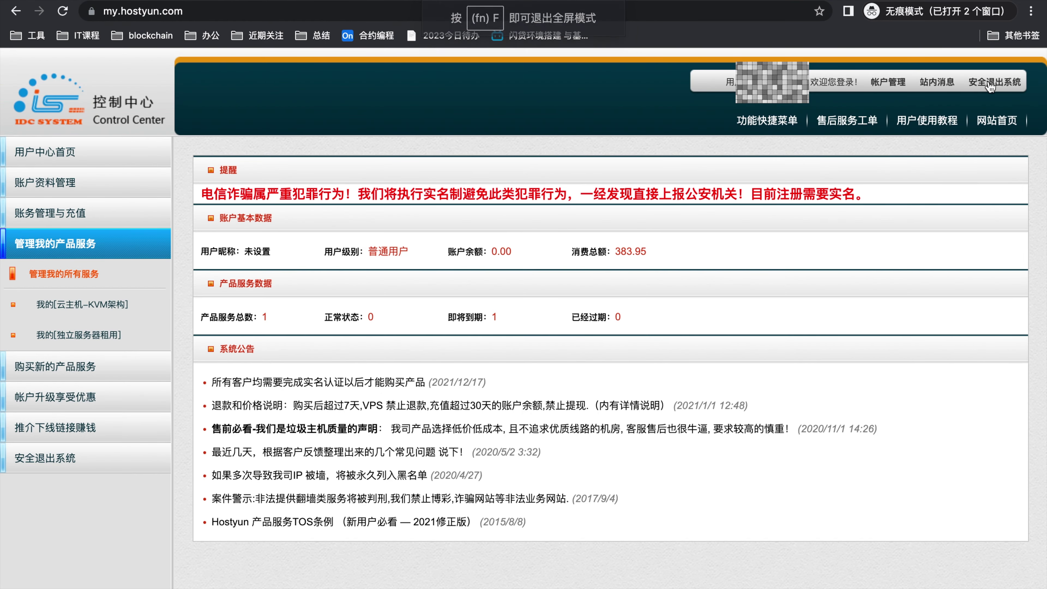
click(993, 82)
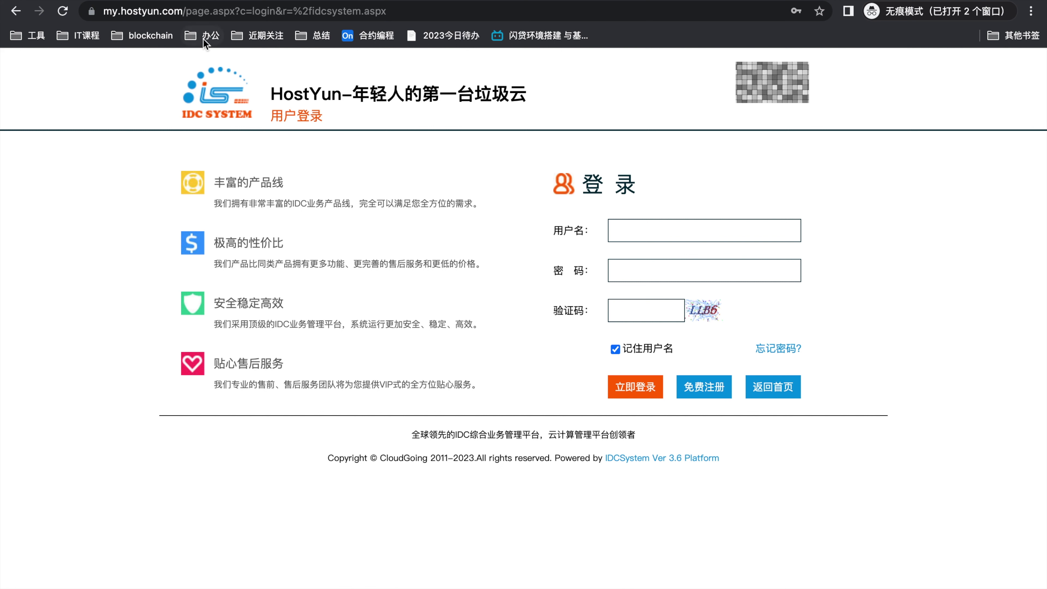
click(124, 12)
drag(164, 11, 145, 11)
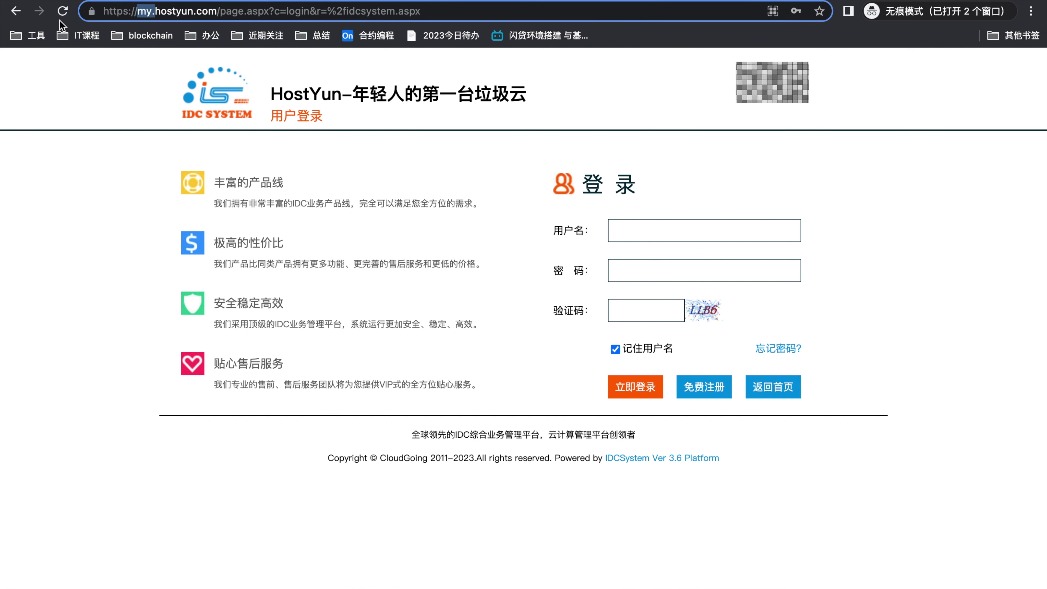
key(BackSpace)
key(Return)
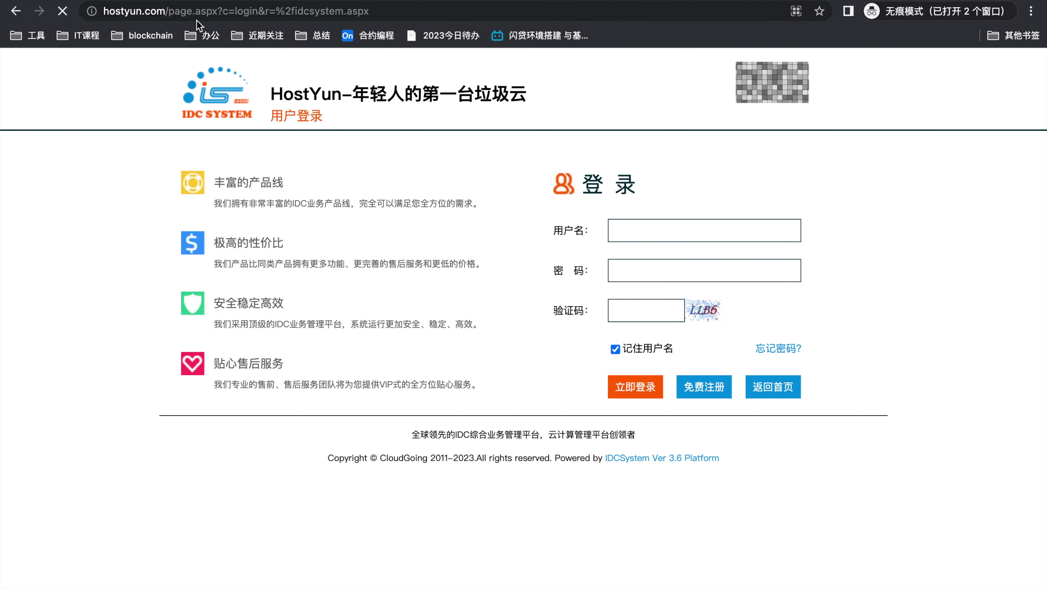
drag(174, 11, 570, 15)
key(BackSpace)
key(Return)
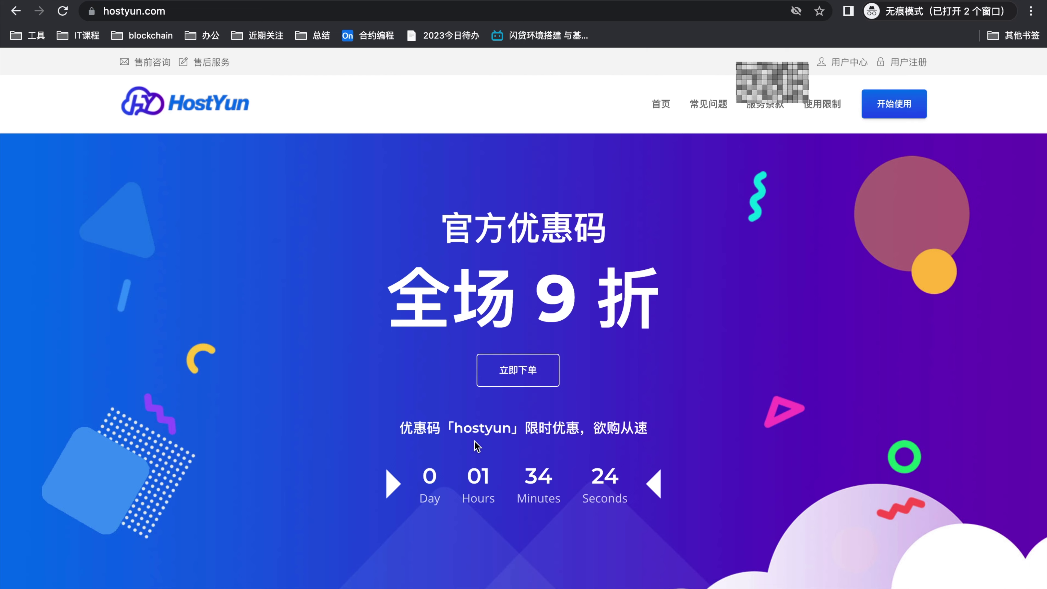
drag(453, 429, 512, 428)
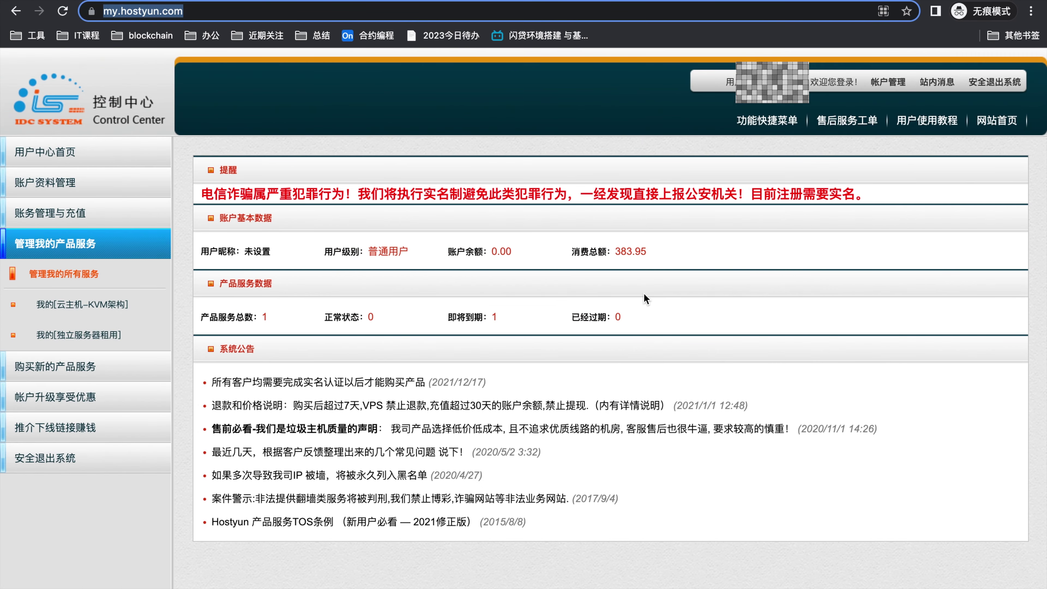
Step: Reload the control center, open the 洛杉矶kr-入门 plans and start buying 美国CU9929套餐A
key(Return)
key(Escape)
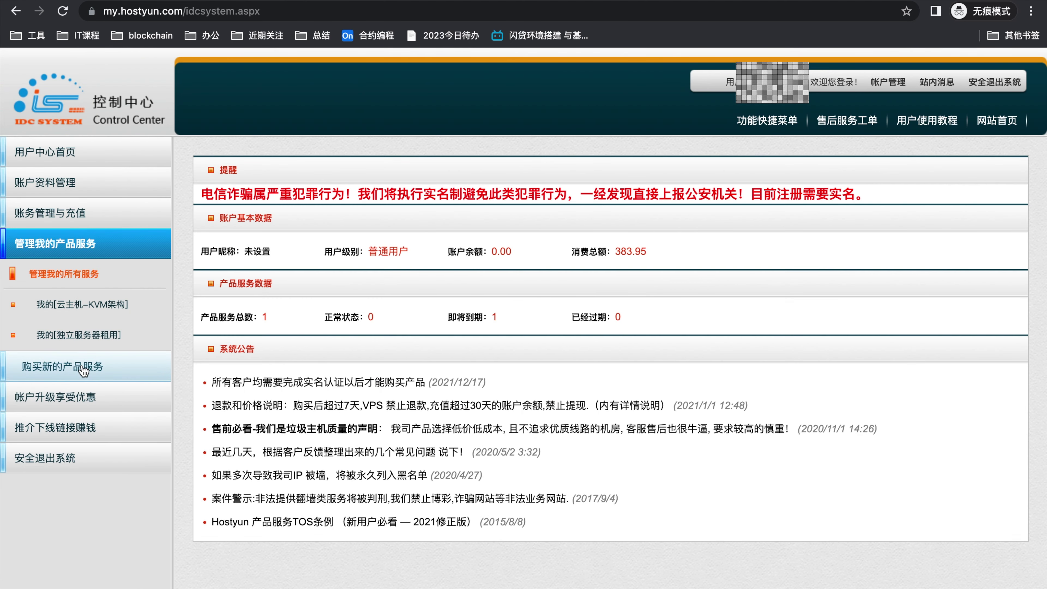
click(83, 370)
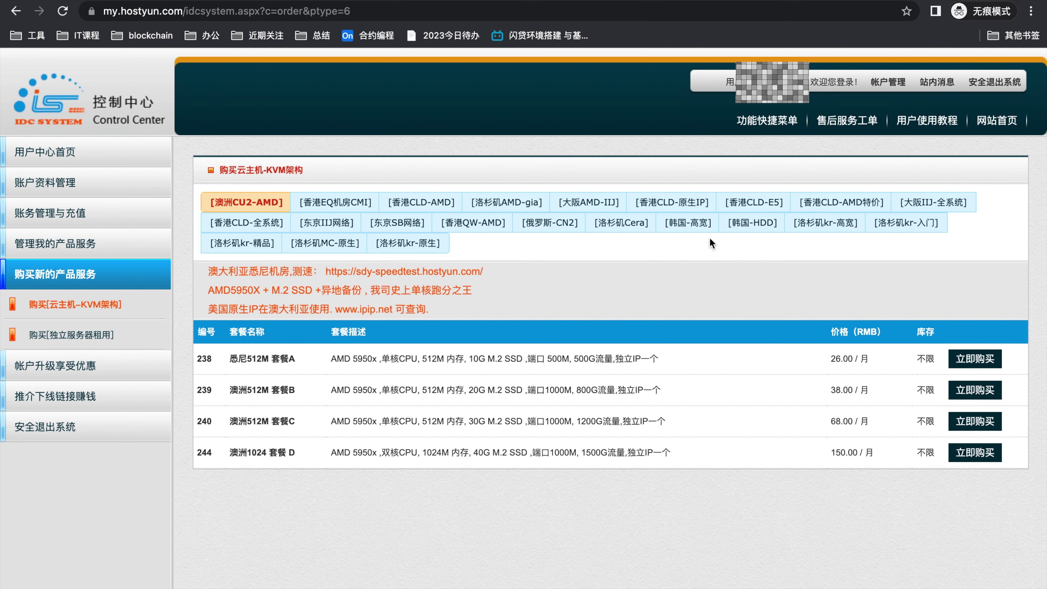
click(906, 222)
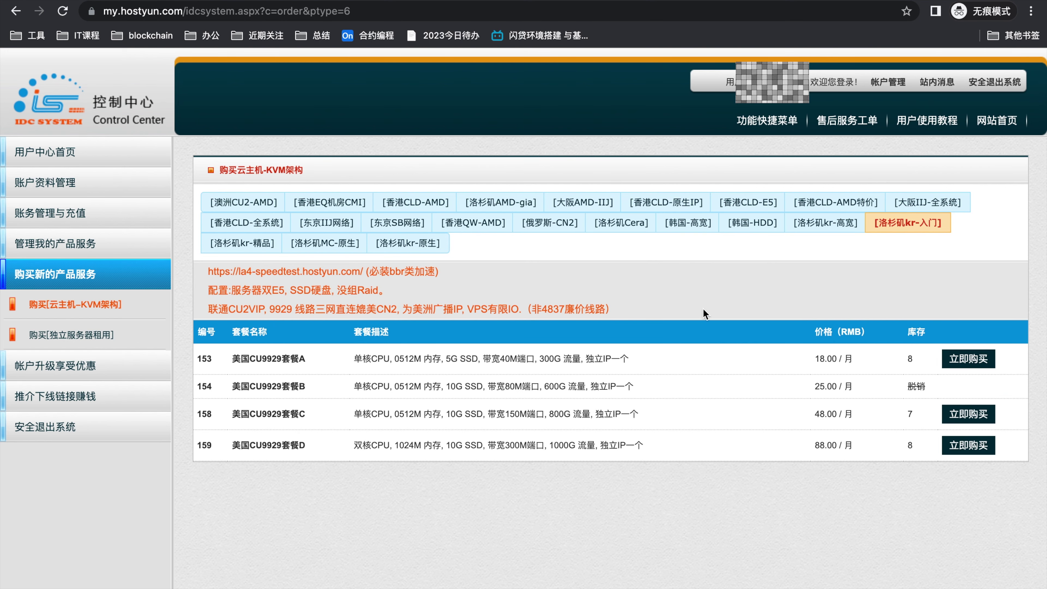
click(967, 361)
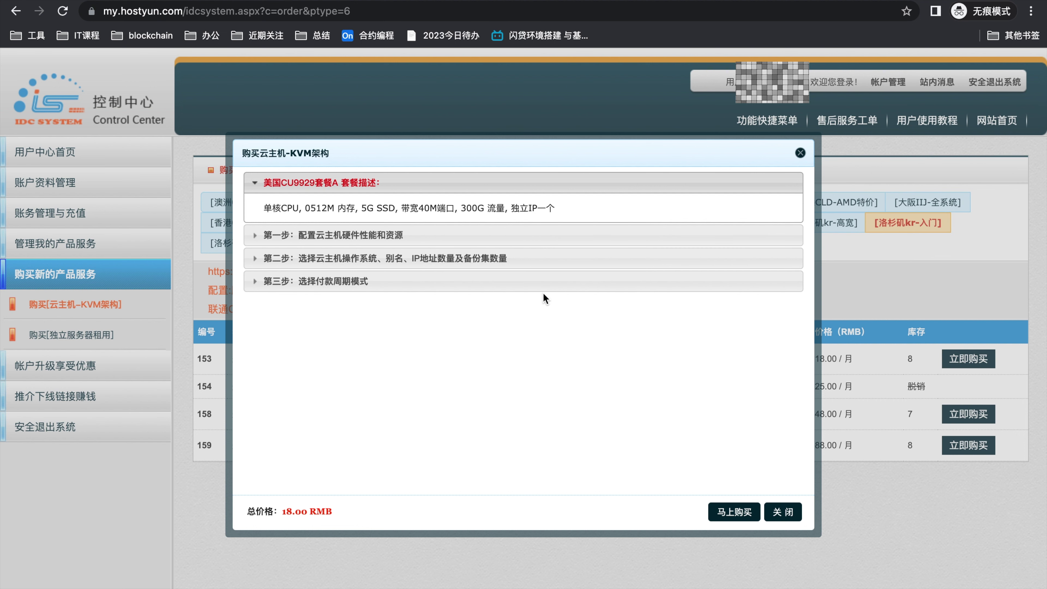
Step: Enter coupon hostyun and attempt the purchase, which is rejected because no operating system is chosen
click(722, 514)
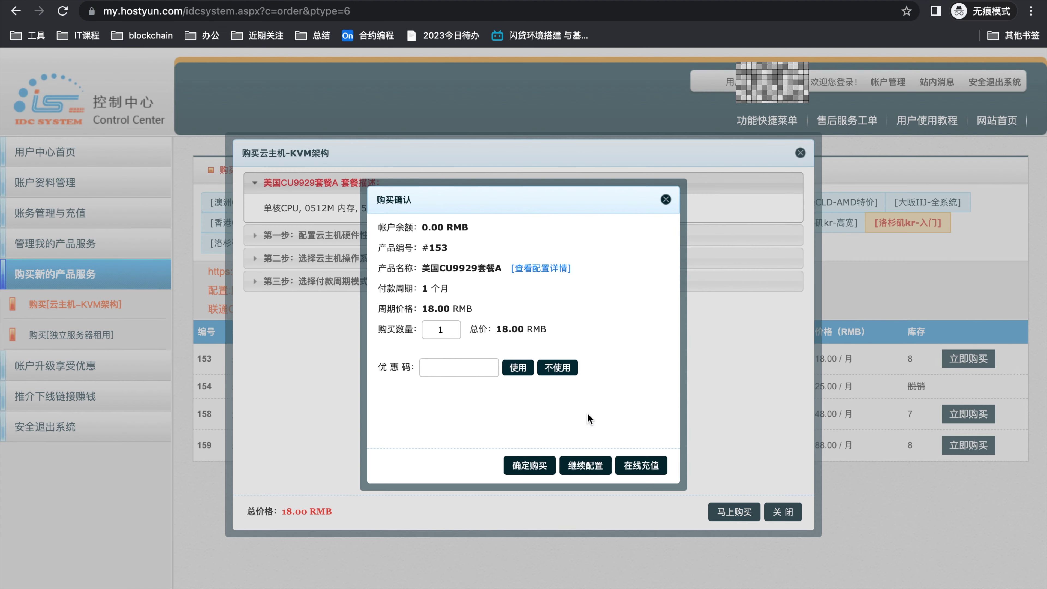
click(459, 366)
text(hostyun)
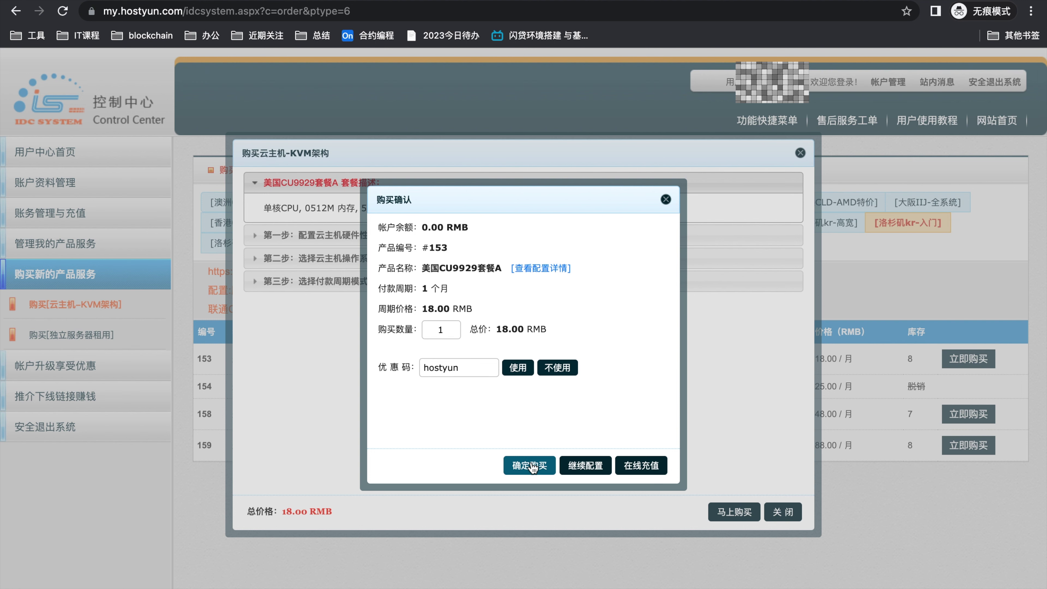
click(531, 467)
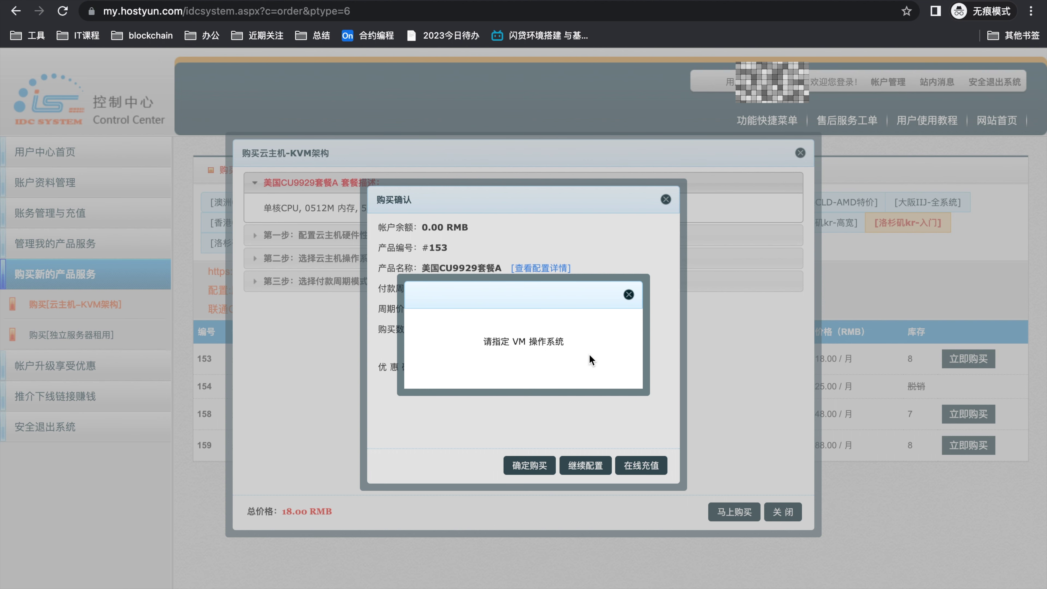
click(629, 294)
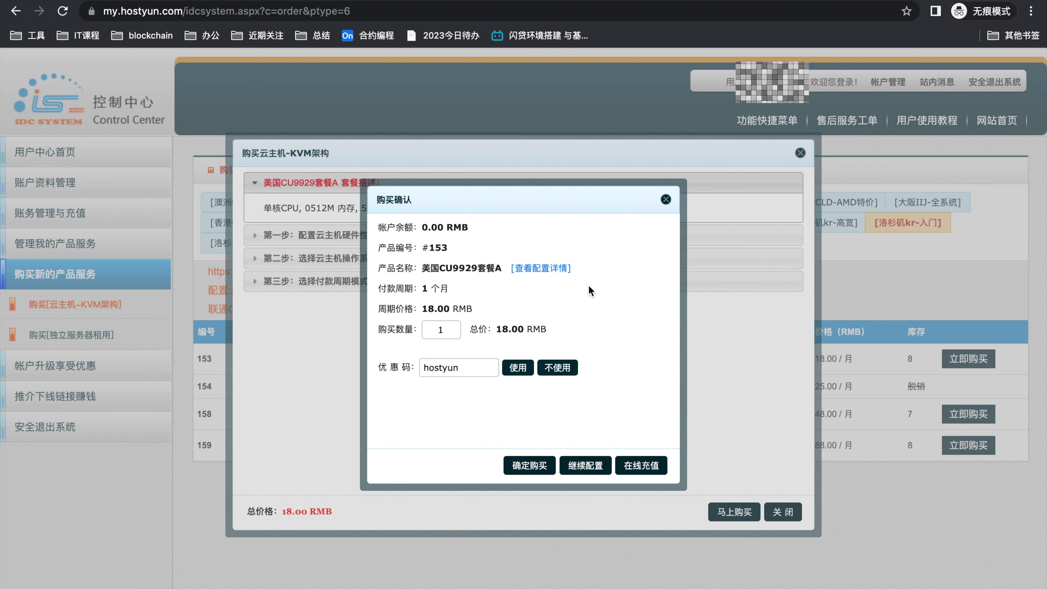
Step: Review the package configuration details in the purchase confirmation
click(542, 271)
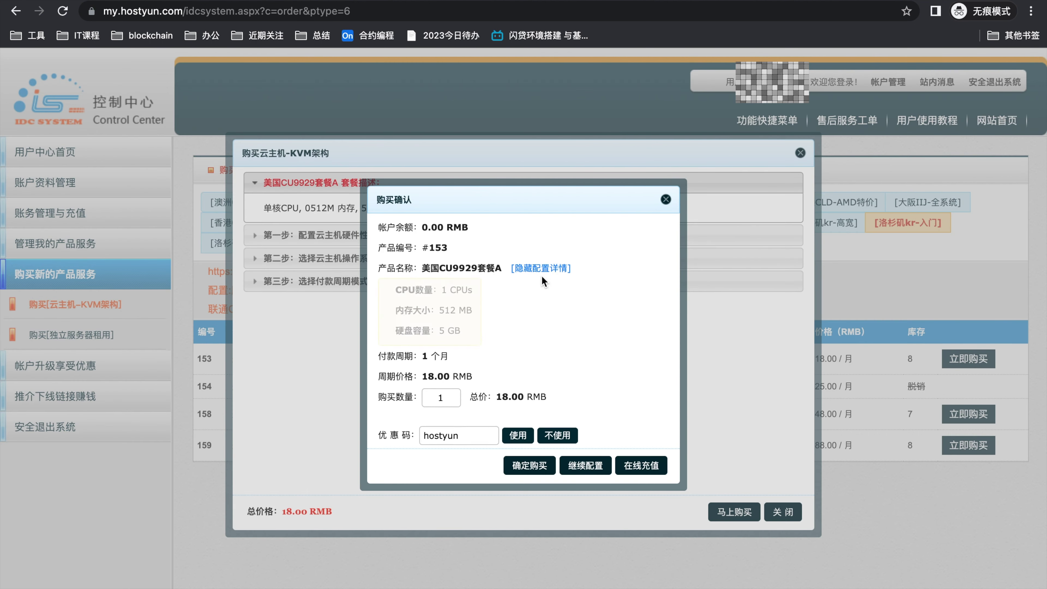
scroll(494, 284, down, 5)
scroll(492, 289, up, 2)
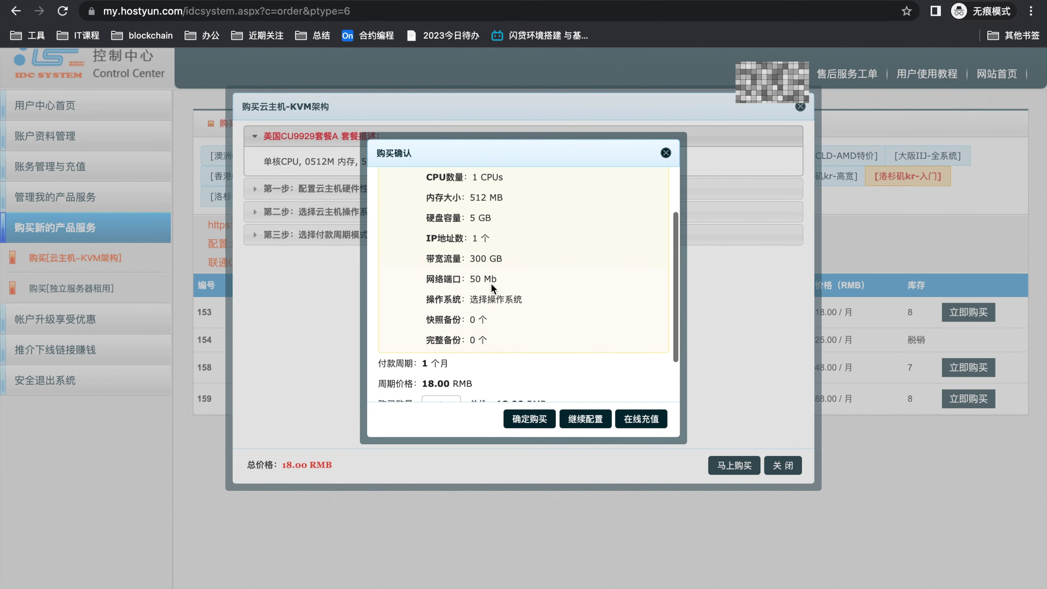
scroll(491, 287, up, 2)
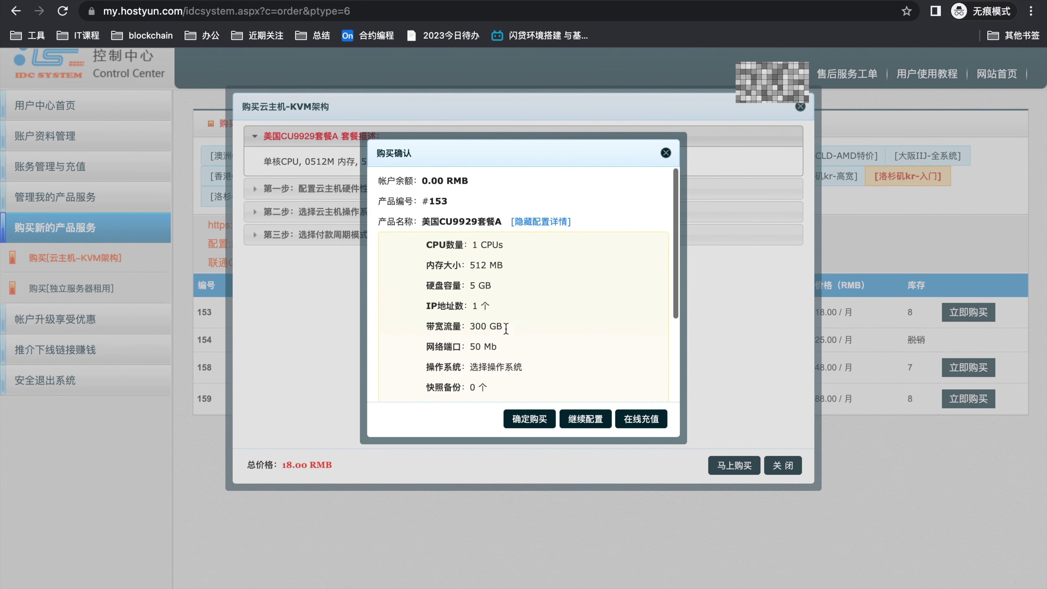
scroll(505, 328, up, 3)
Step: Choose Ubuntu 20.04 64bit as the server's operating system
click(665, 196)
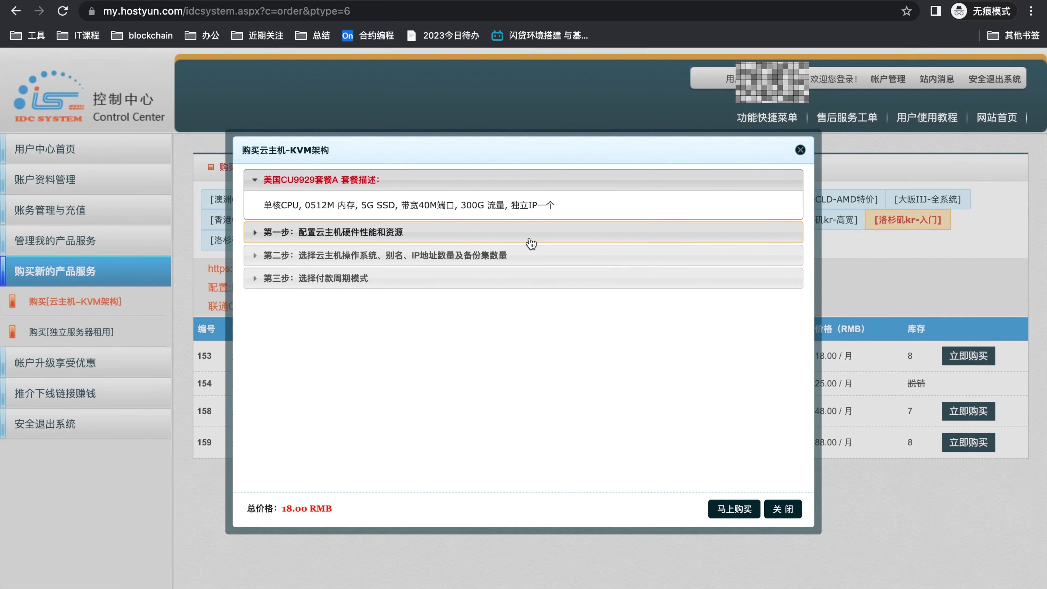
click(452, 234)
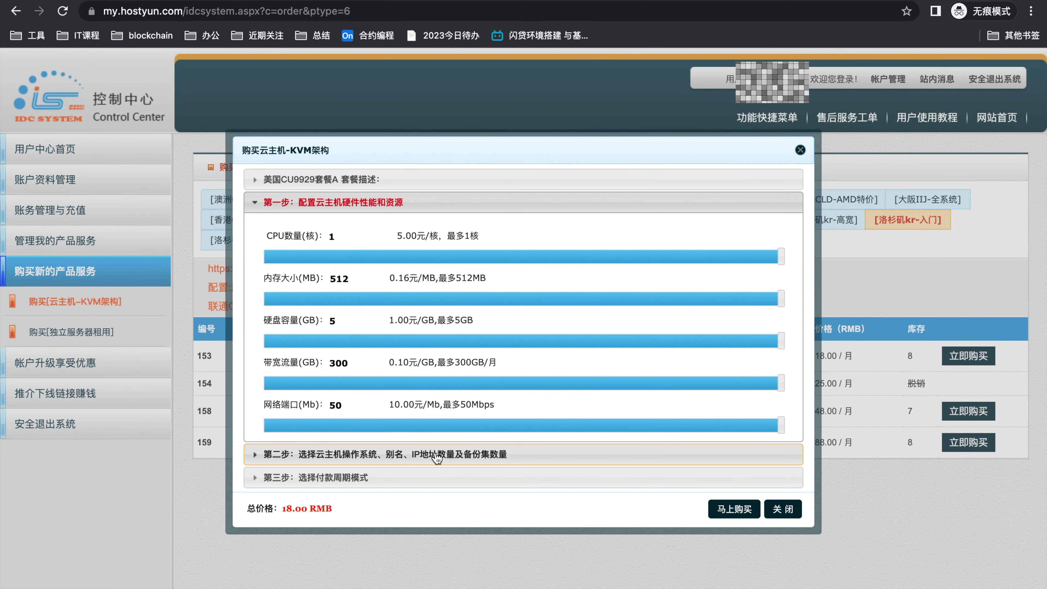
click(437, 453)
scroll(412, 371, down, 3)
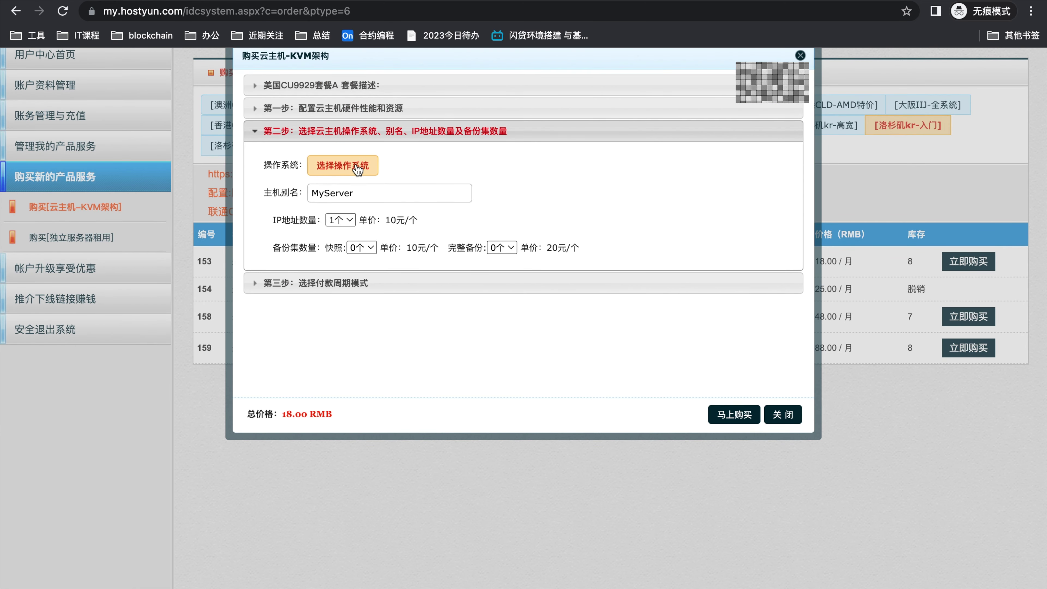
click(356, 168)
scroll(412, 363, down, 5)
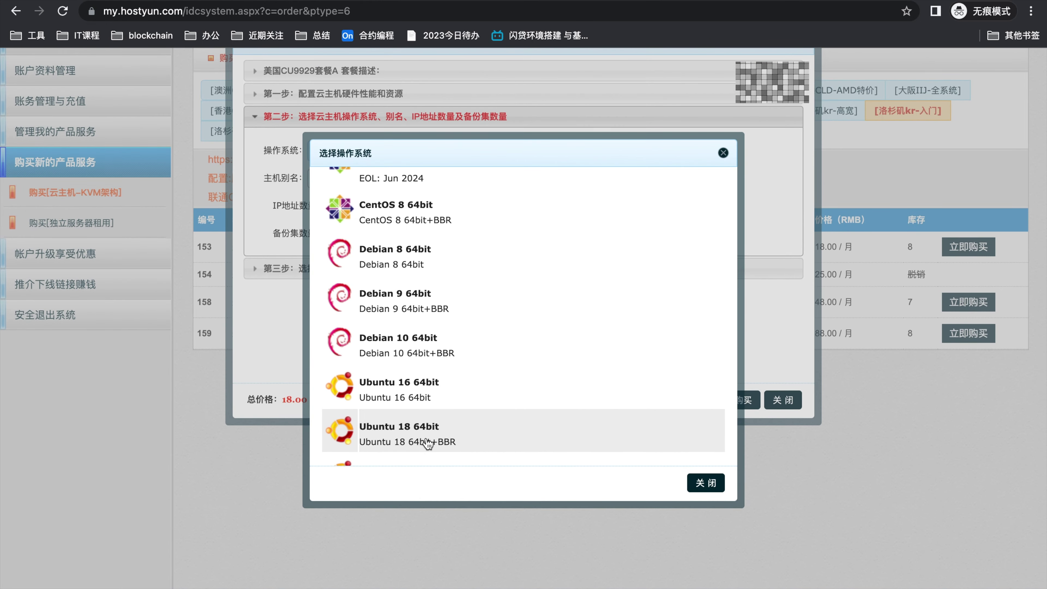
scroll(429, 443, down, 1)
click(416, 449)
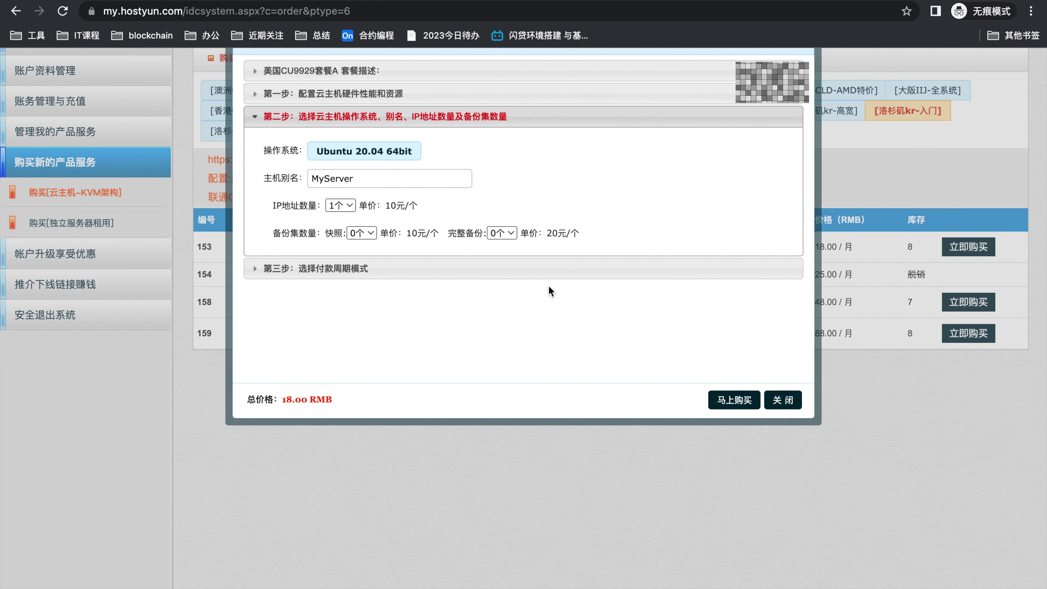
Step: Retry the purchase with coupon hostyun, refused for insufficient balance
click(746, 399)
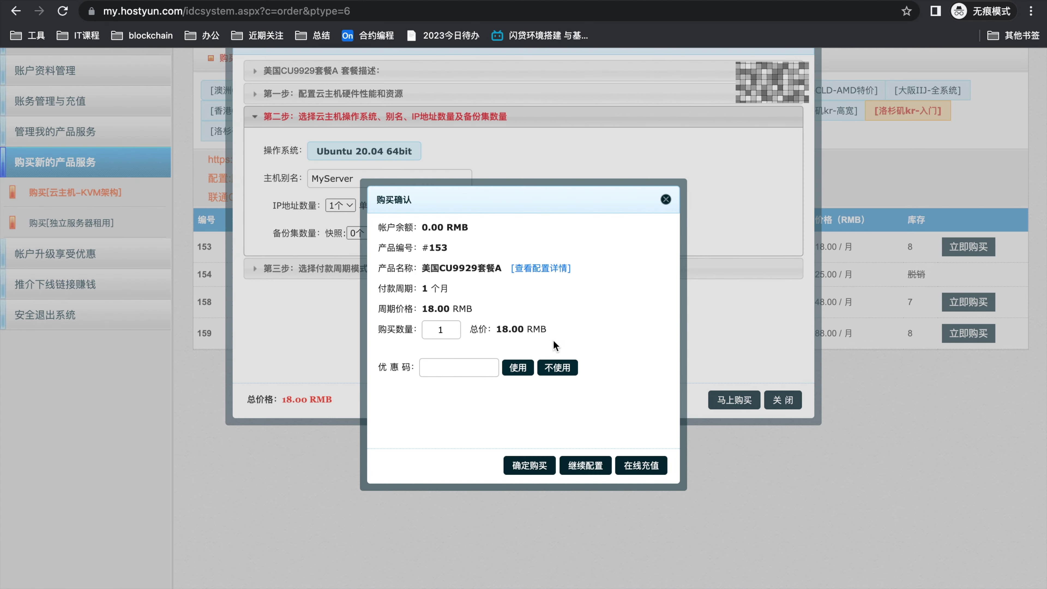
click(439, 372)
text(hostyun)
click(529, 465)
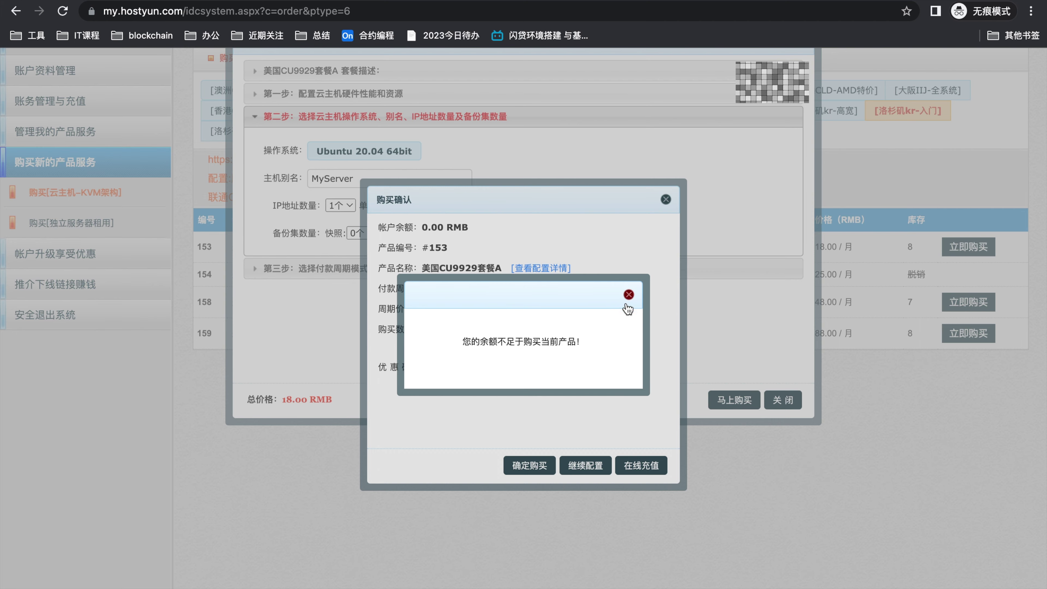
click(627, 295)
Step: Apply the hostyun coupon to get the 16.20 price, then close the order and go to account finance
click(517, 367)
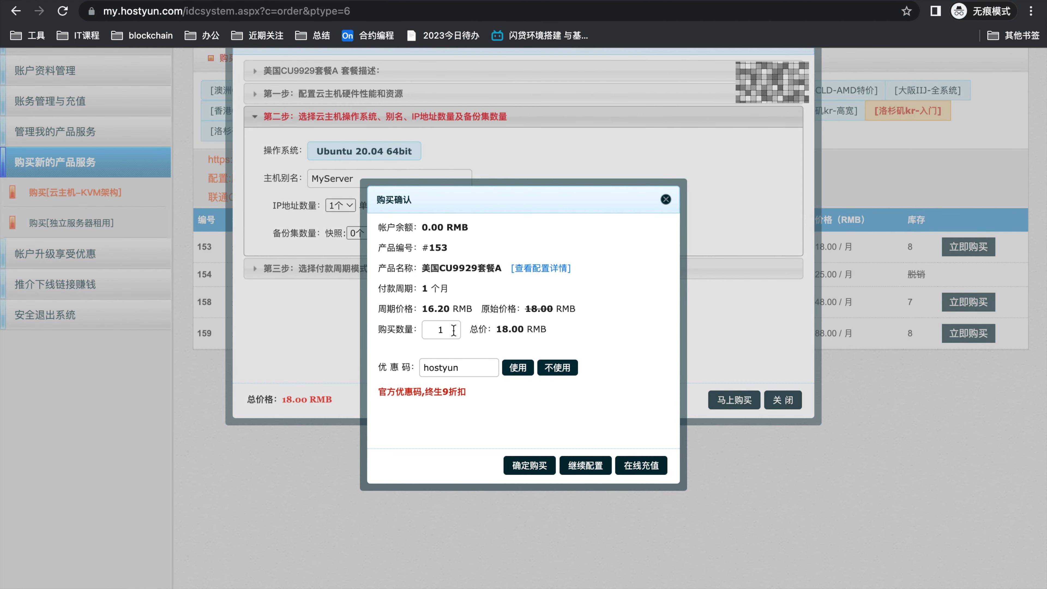
click(517, 367)
drag(422, 308, 449, 308)
key(ctrl+c)
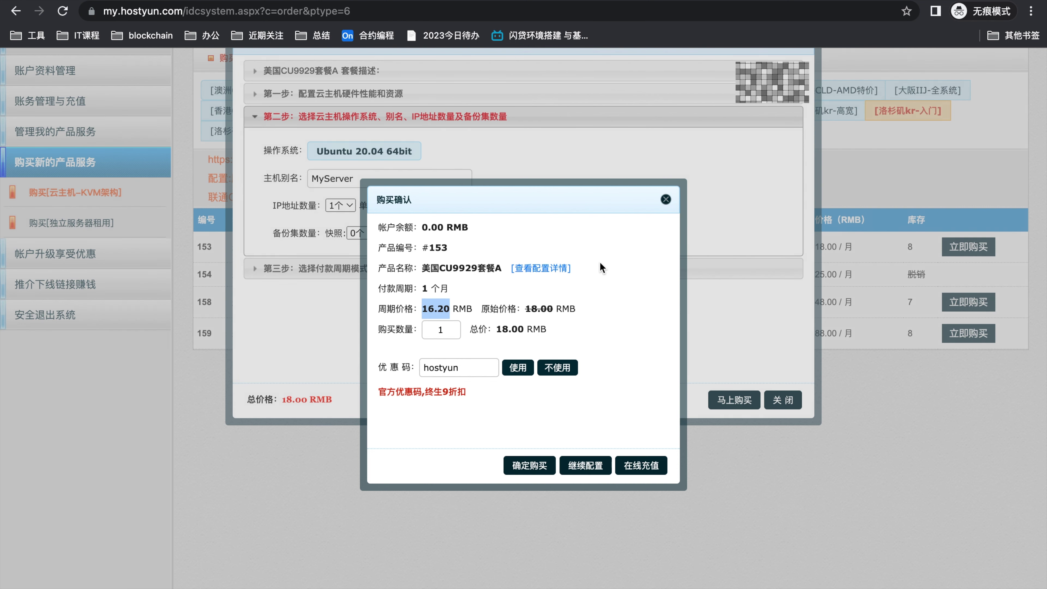
click(664, 199)
scroll(665, 199, up, 3)
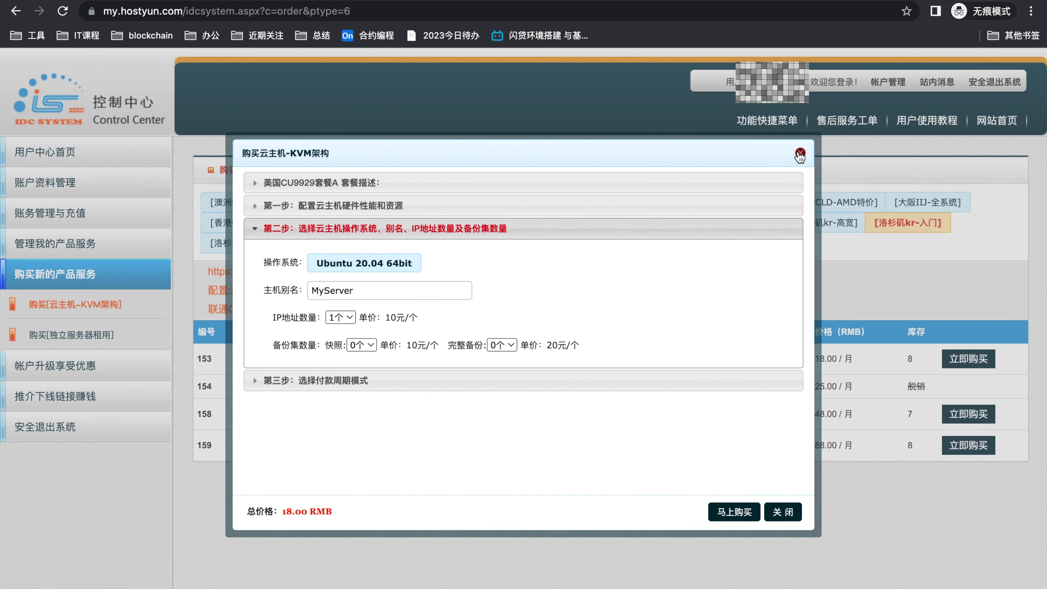
click(799, 155)
click(50, 213)
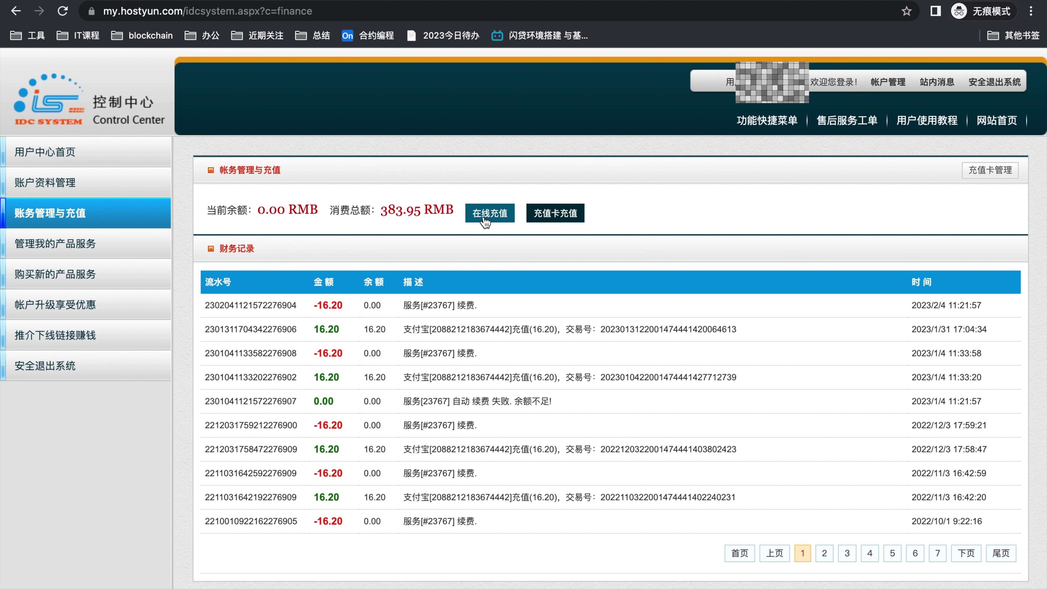
Step: Submit an online top-up of 16.20 RMB instead of the default 100 and proceed to payment
click(491, 213)
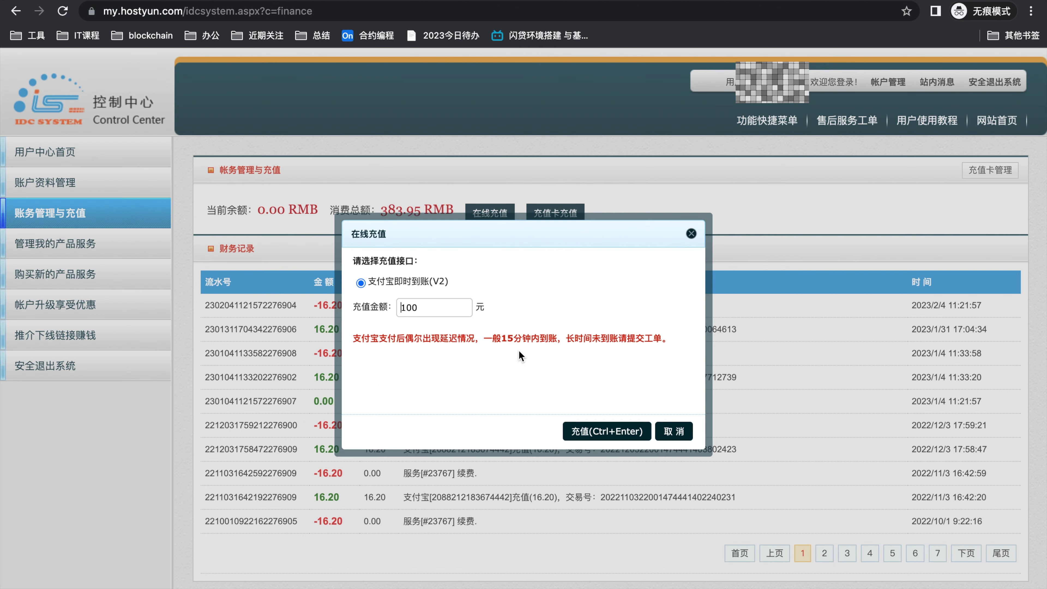
drag(425, 307, 382, 312)
text(16.20)
click(569, 431)
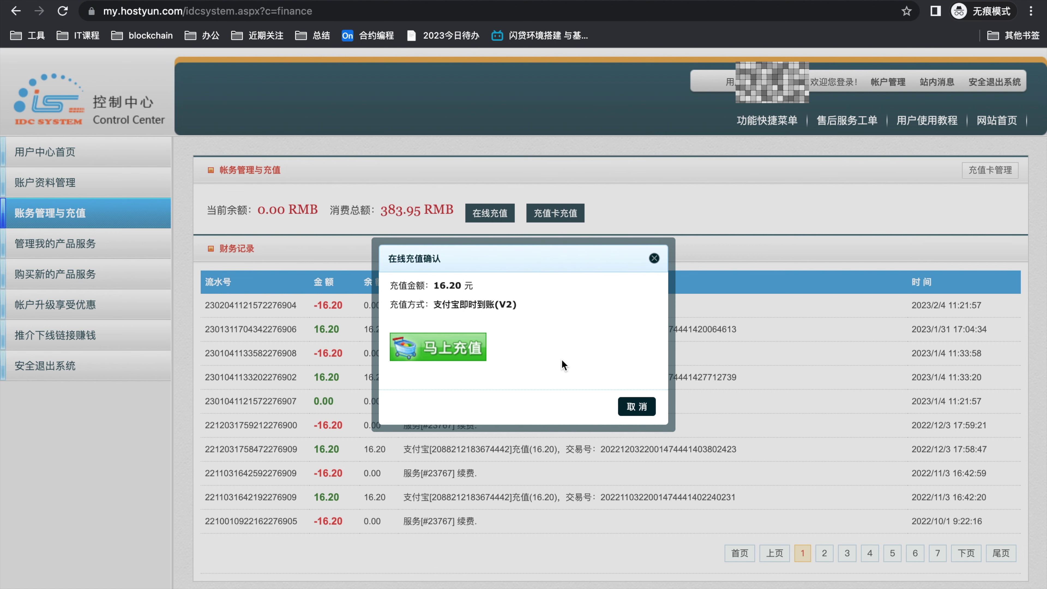
click(423, 347)
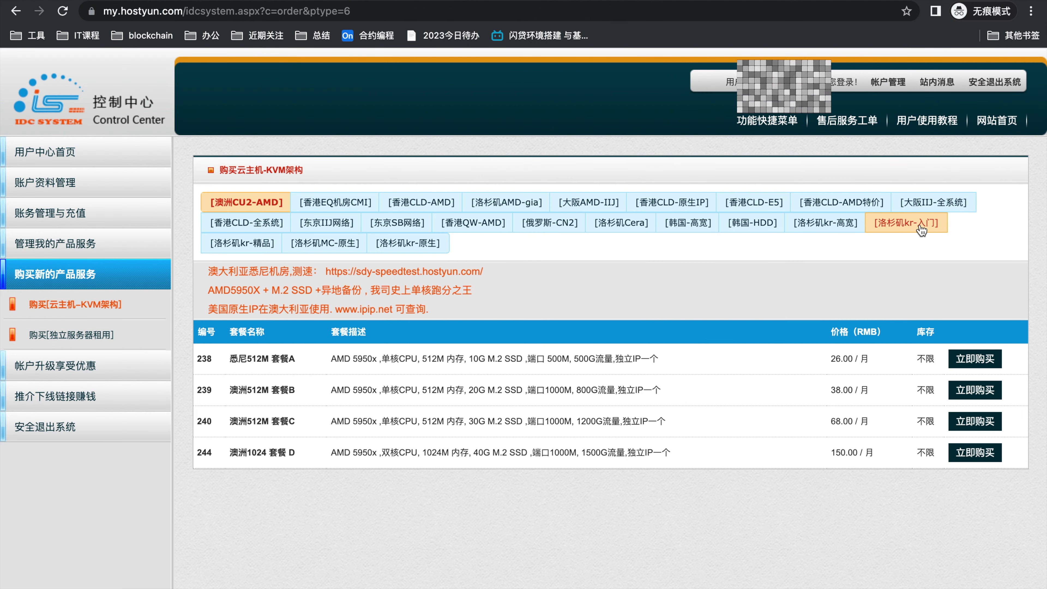
Step: Start ordering 美国CU9929套餐A with Ubuntu 20.04 64bit as the operating system
click(968, 359)
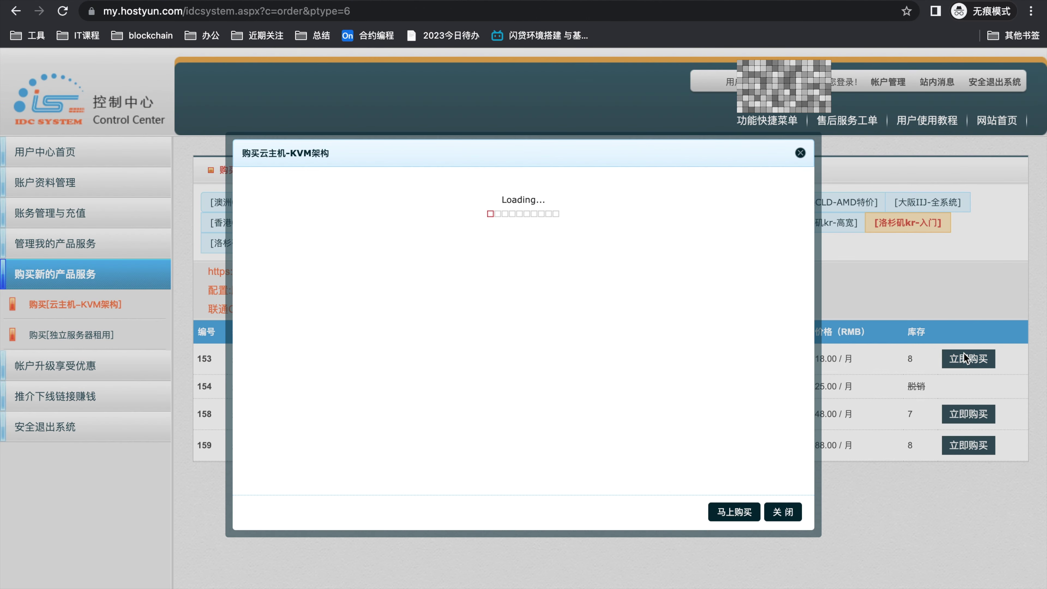
click(383, 258)
scroll(524, 330, down, 3)
click(364, 151)
scroll(460, 329, down, 3)
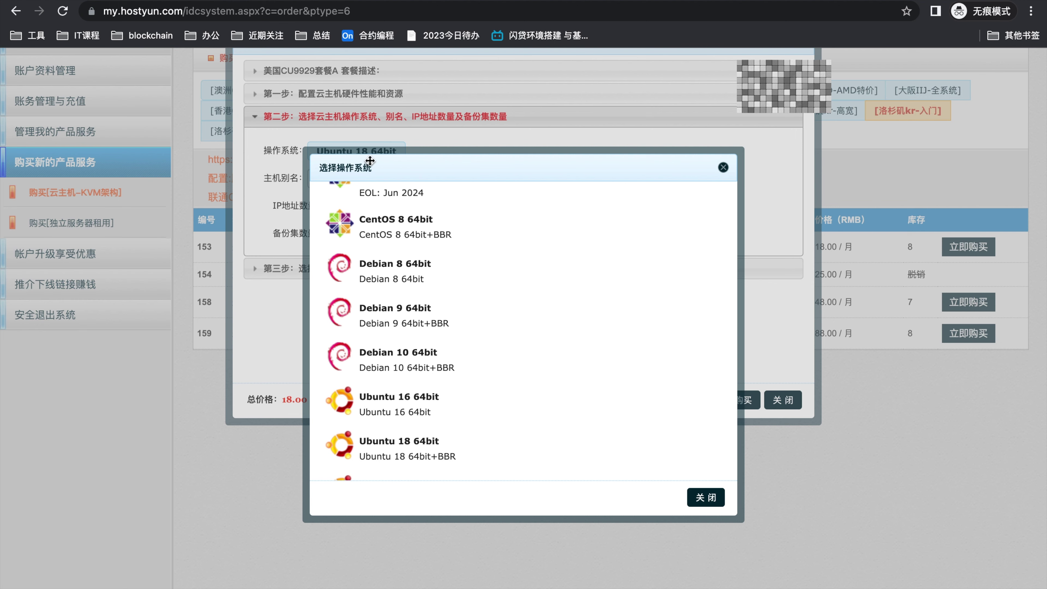
click(507, 456)
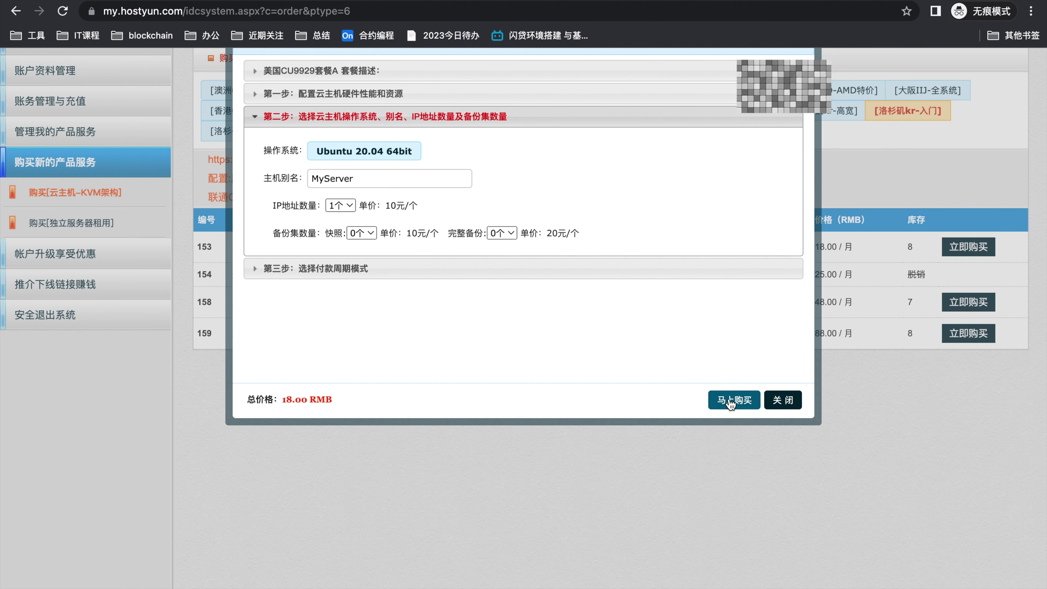
Step: Copy hostyun from the site address into the coupon field and apply it
click(728, 406)
click(471, 363)
key(ctrl+v)
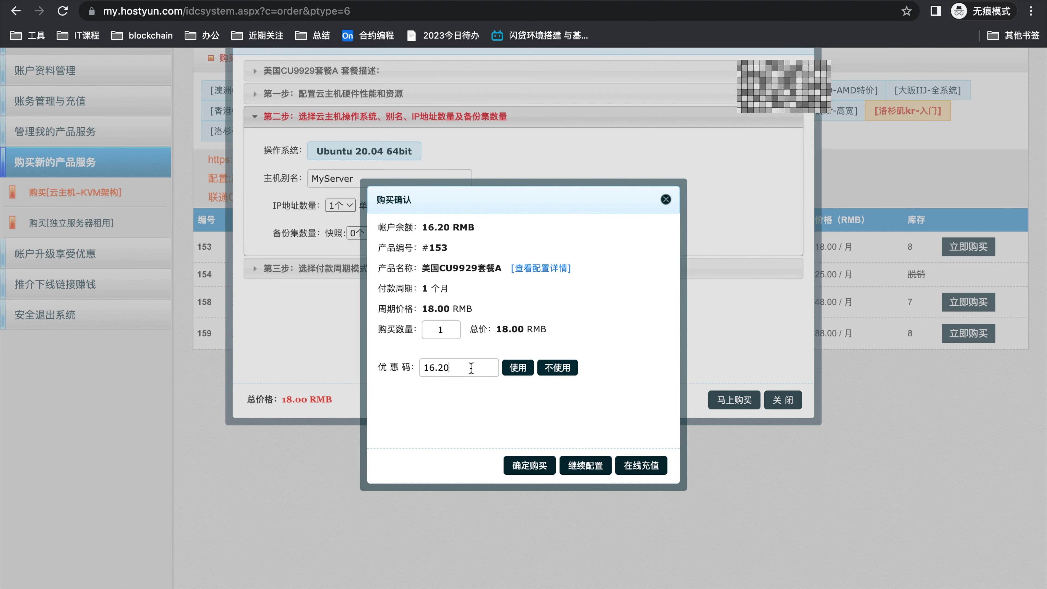
key(ctrl+a)
key(BackSpace)
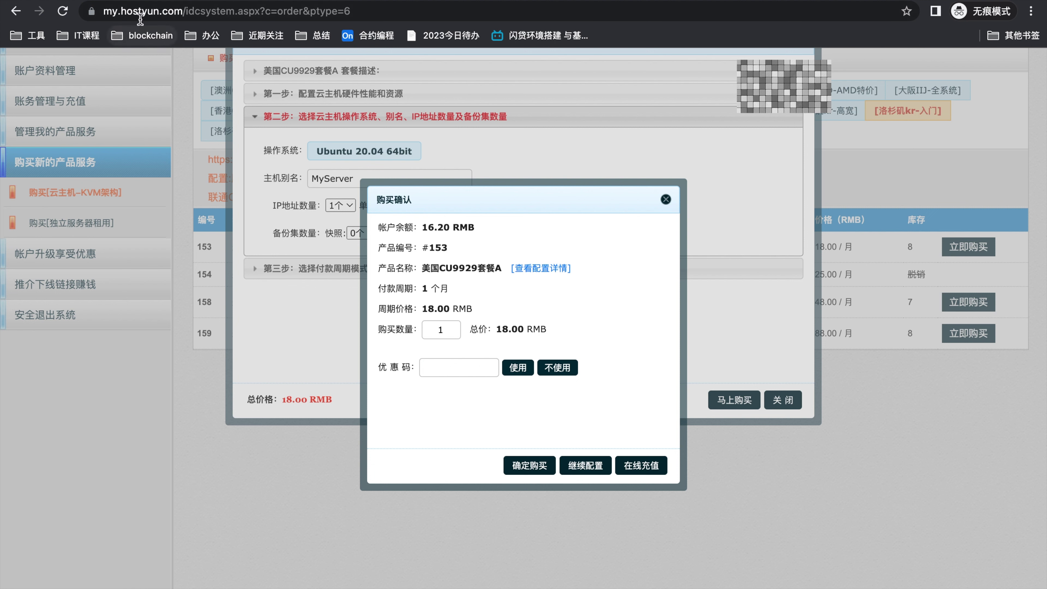
drag(120, 11, 160, 11)
key(ctrl+c)
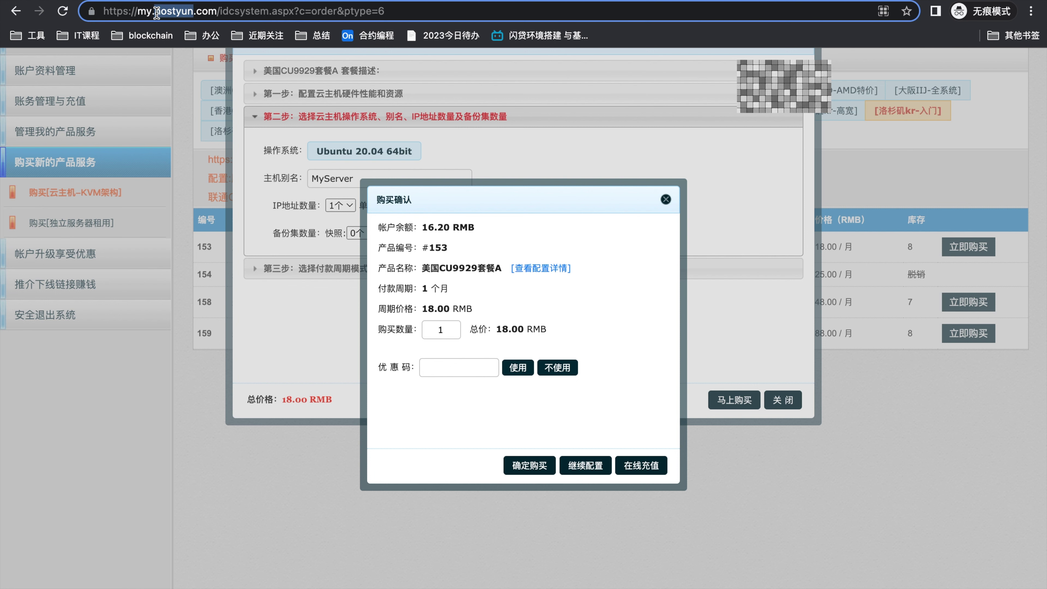
click(475, 369)
key(ctrl+v)
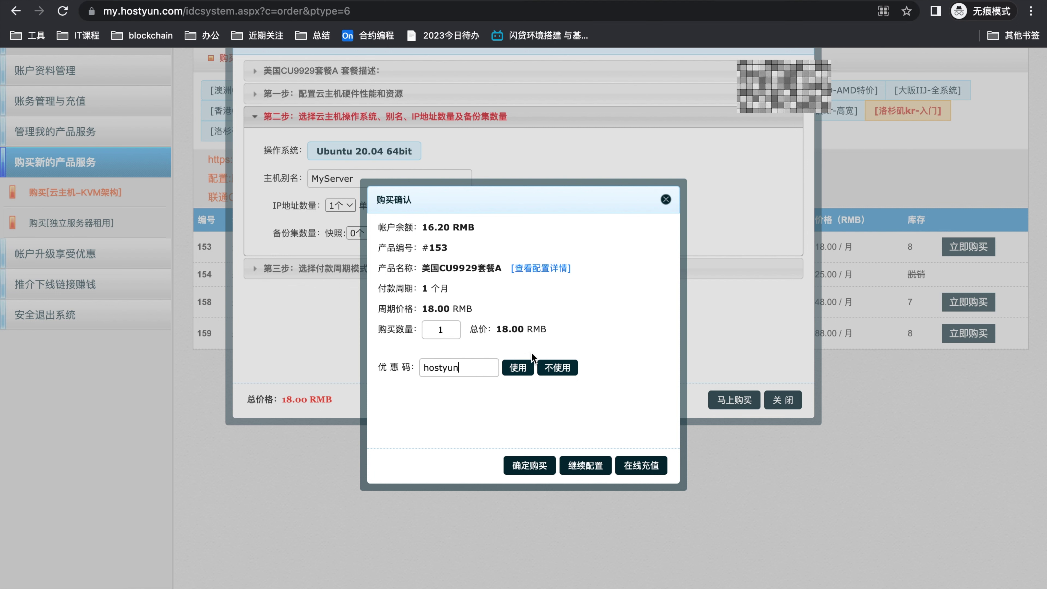
click(518, 367)
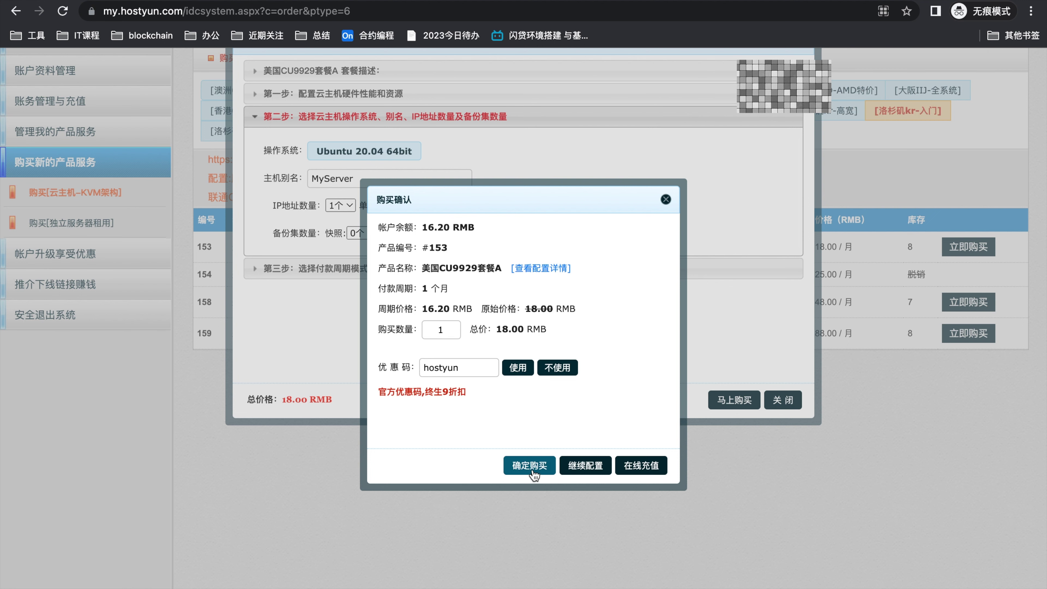
Step: Reopen the confirmation, reapply coupon hostyun for 90% price, and complete the purchase
click(585, 466)
click(733, 396)
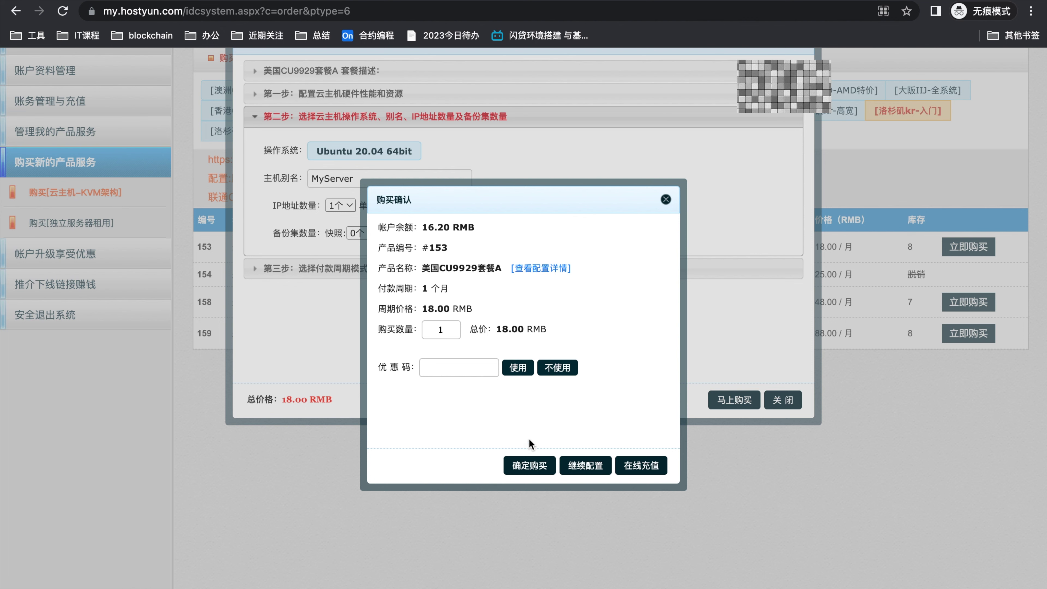
click(459, 367)
key(super+v)
click(517, 367)
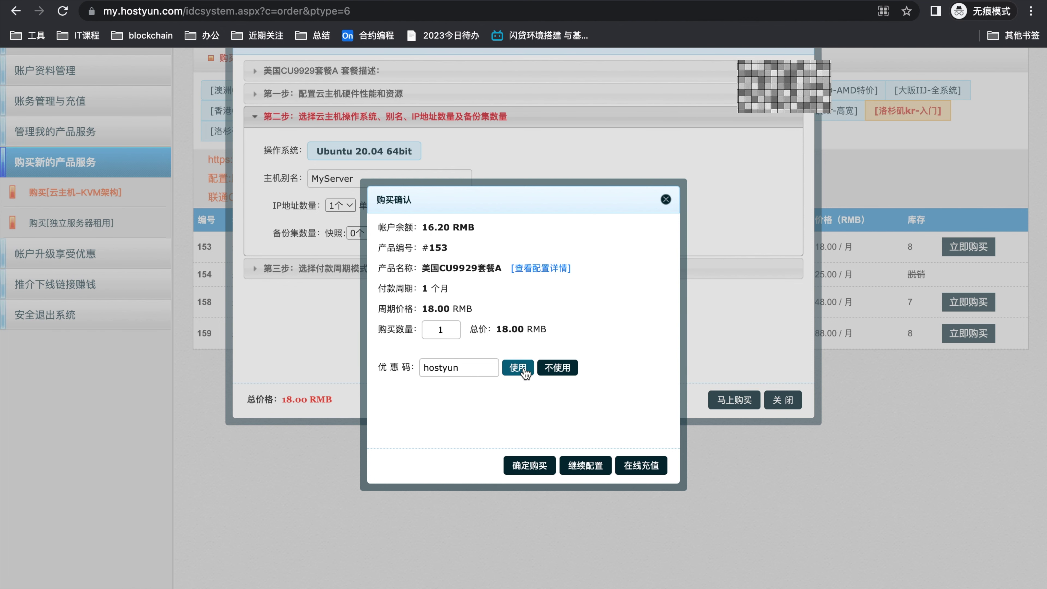
click(532, 468)
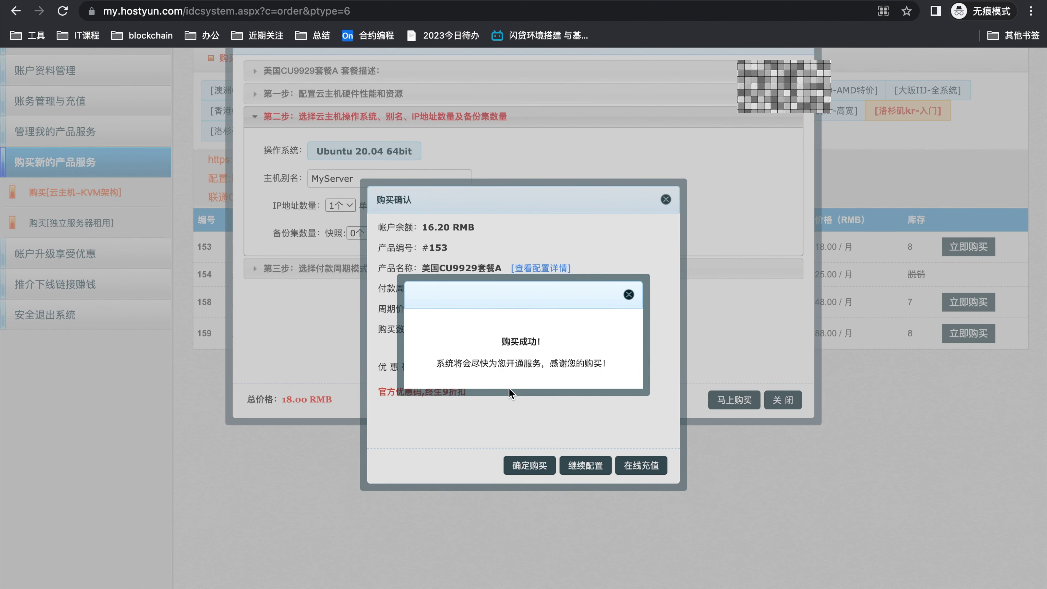
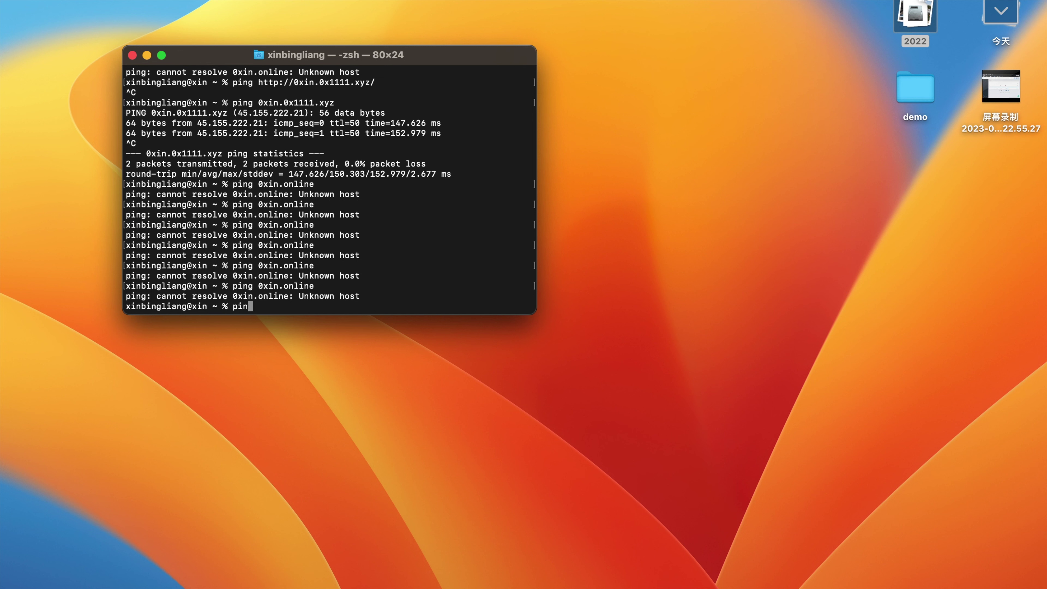
Step: Ping 0xin.0x1111.xyz and stop it after five replies
text(g)
text(0x1111.xyz)
key(Left)
key(Left)
key(Left)
key(Left)
key(Left)
key(Left)
key(Left)
key(Left)
key(Left)
key(Left)
key(Left)
key(Right)
text(0xin.)
key(Return)
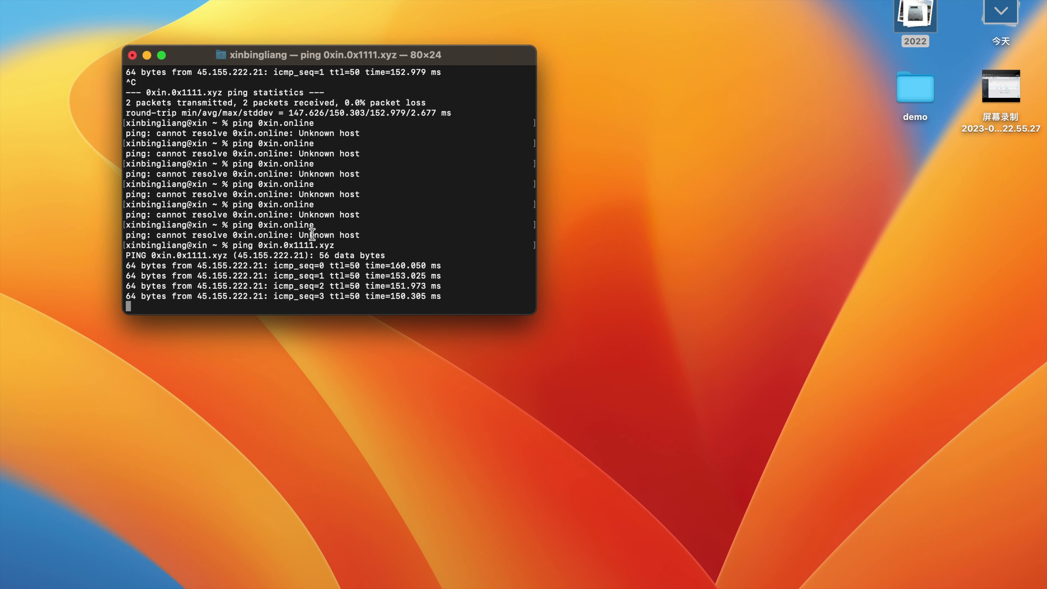
key(ctrl+c)
Step: Rerun ping 0xin.online, which fails with an unknown host error, unlike the .xyz domain
key(Up)
key(Up)
key(Return)
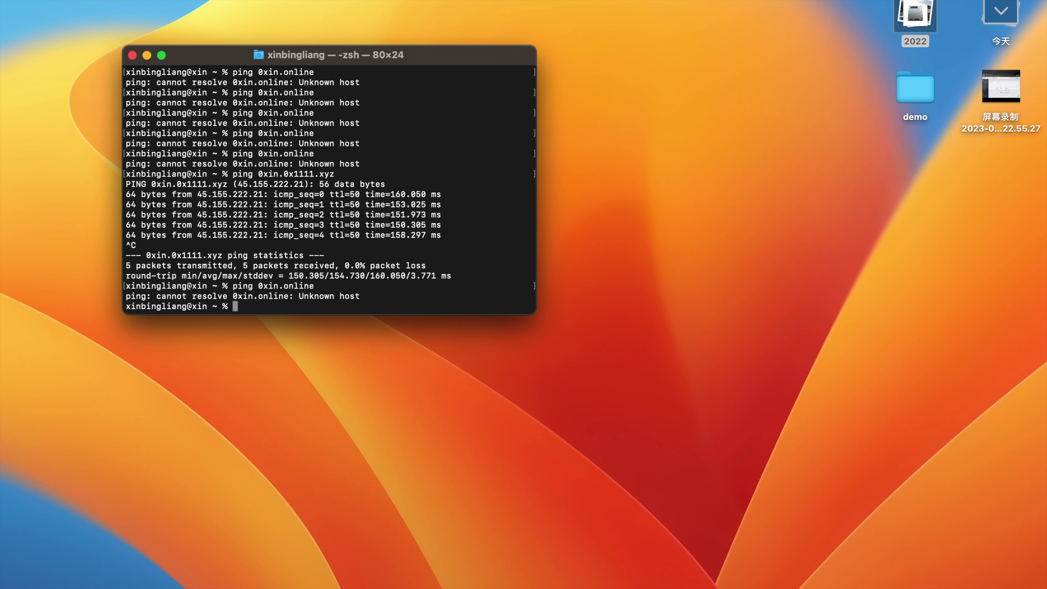
drag(360, 296, 120, 288)
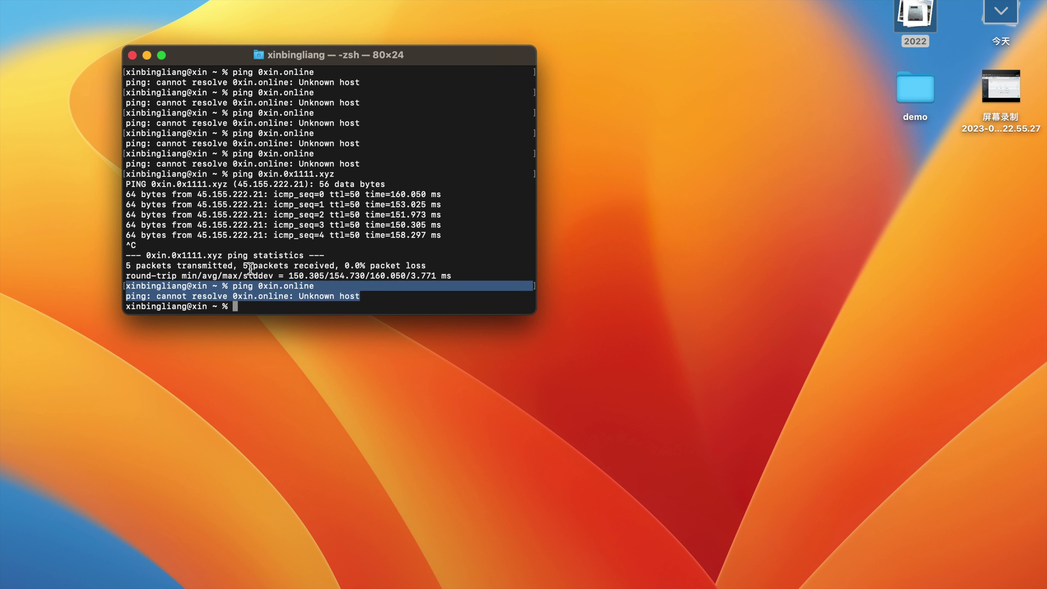
click(271, 284)
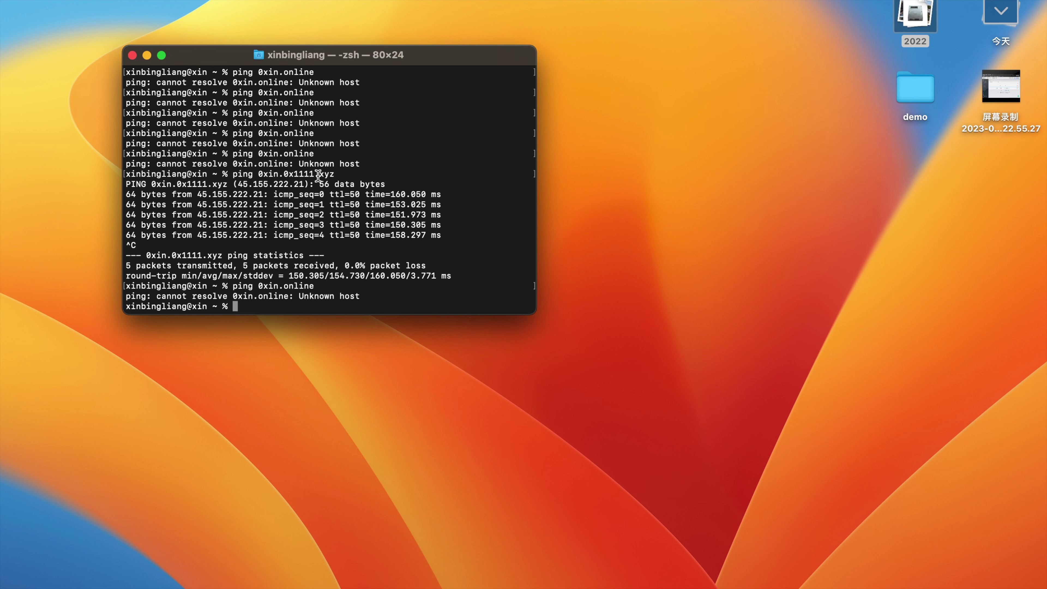
drag(315, 175, 354, 175)
click(344, 176)
Step: Enlarge the terminal window to 96×35 and recall the ping 0xin.0x1111.xyz command
drag(536, 313, 619, 425)
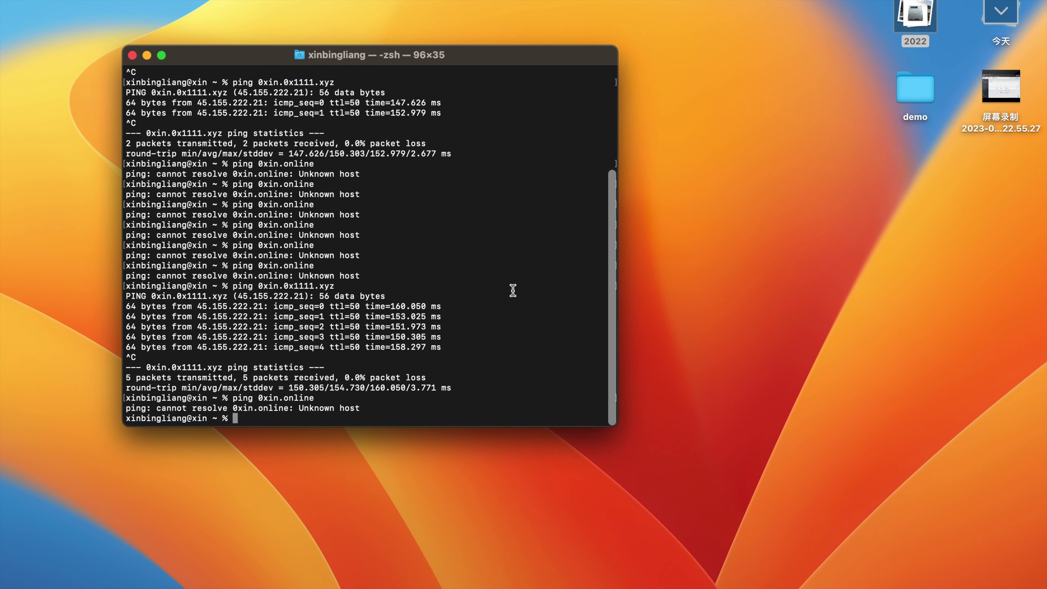
key(Up)
key(Up)
key(Down)
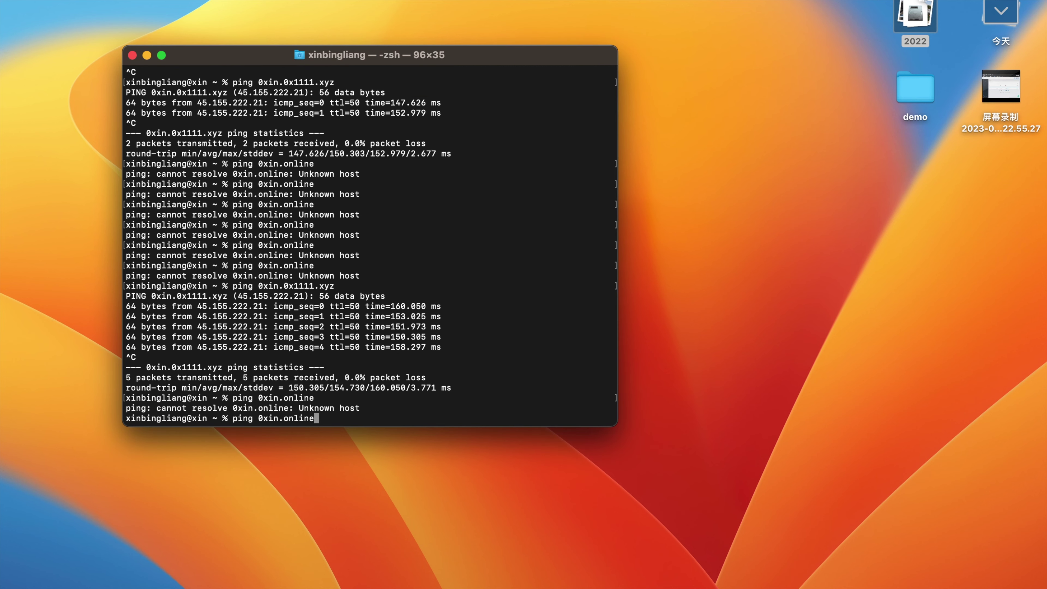
key(Up)
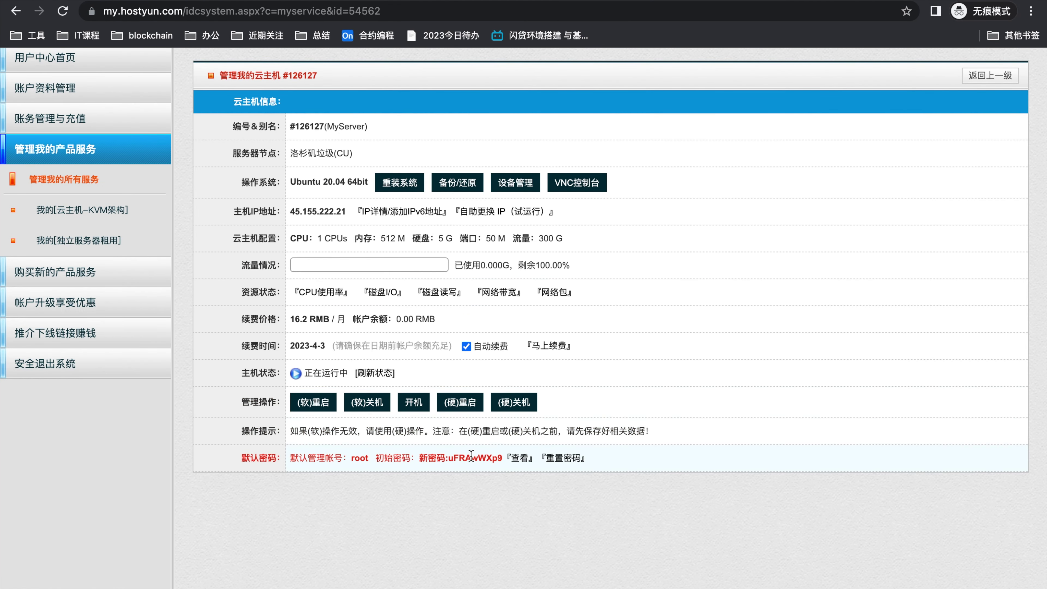
Step: Copy the root password shown on the server #126127 details page
double_click(474, 458)
key(BackSpace)
key(BackSpace)
key(BackSpace)
key(BackSpace)
key(BackSpace)
key(BackSpace)
key(BackSpace)
key(BackSpace)
key(BackSpace)
key(BackSpace)
key(BackSpace)
key(BackSpace)
key(BackSpace)
key(BackSpace)
key(BackSpace)
key(BackSpace)
key(BackSpace)
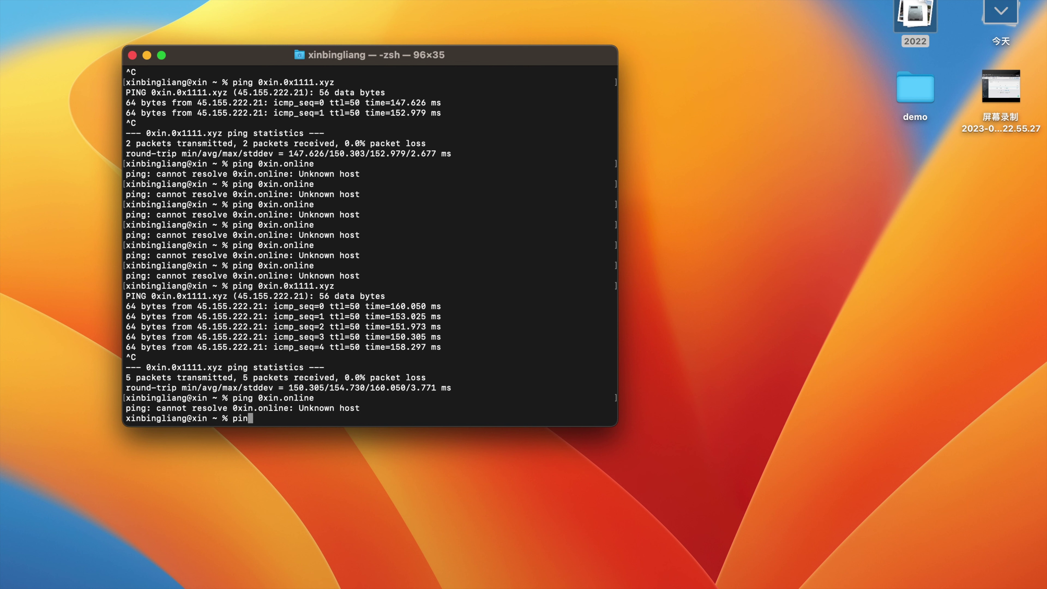
key(BackSpace)
key(BackSpace)
key(BackSpace)
text(ssh root@)
key(super+v)
key(Return)
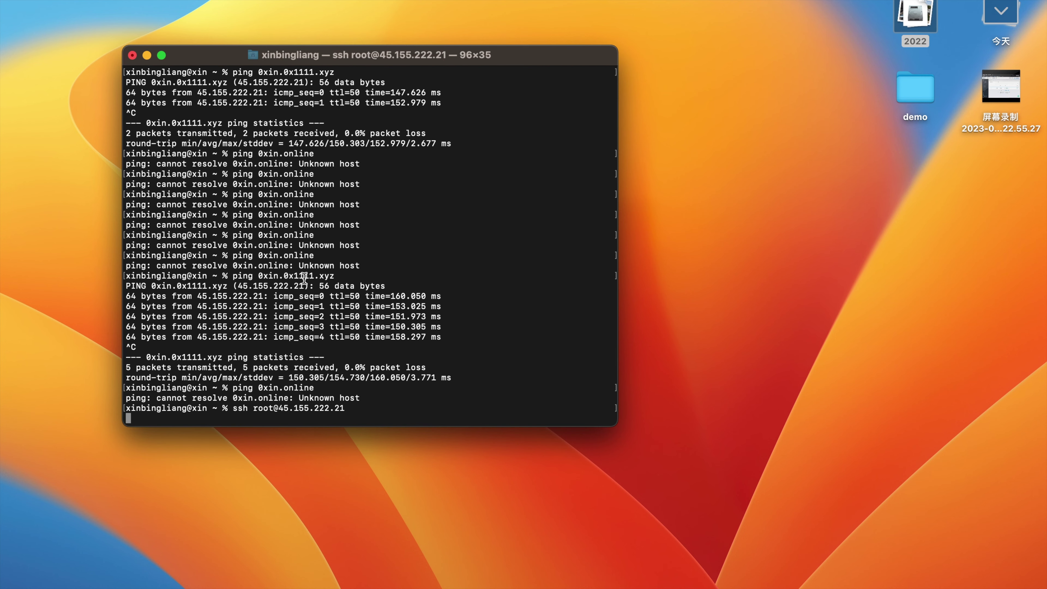
key(ctrl+Right)
key(ctrl+Right)
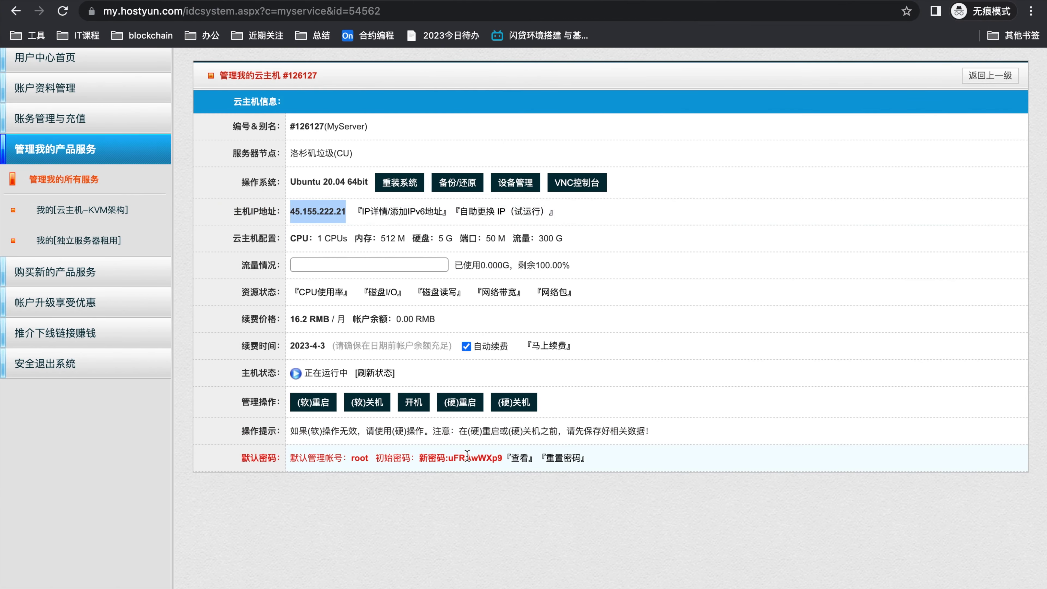
double_click(467, 458)
key(super+Left)
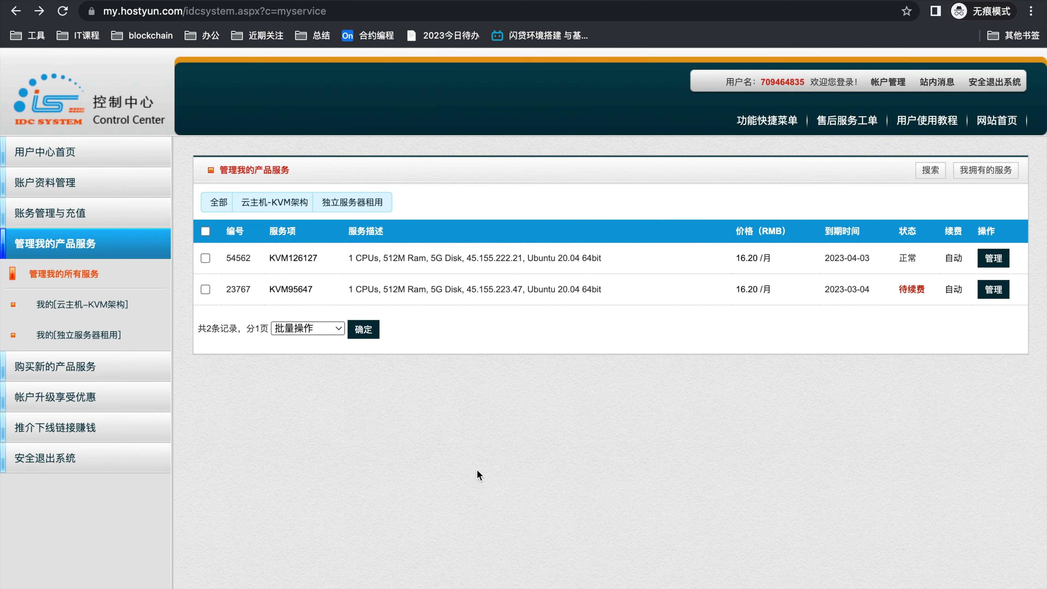
key(ctrl+Left)
key(ctrl+Left)
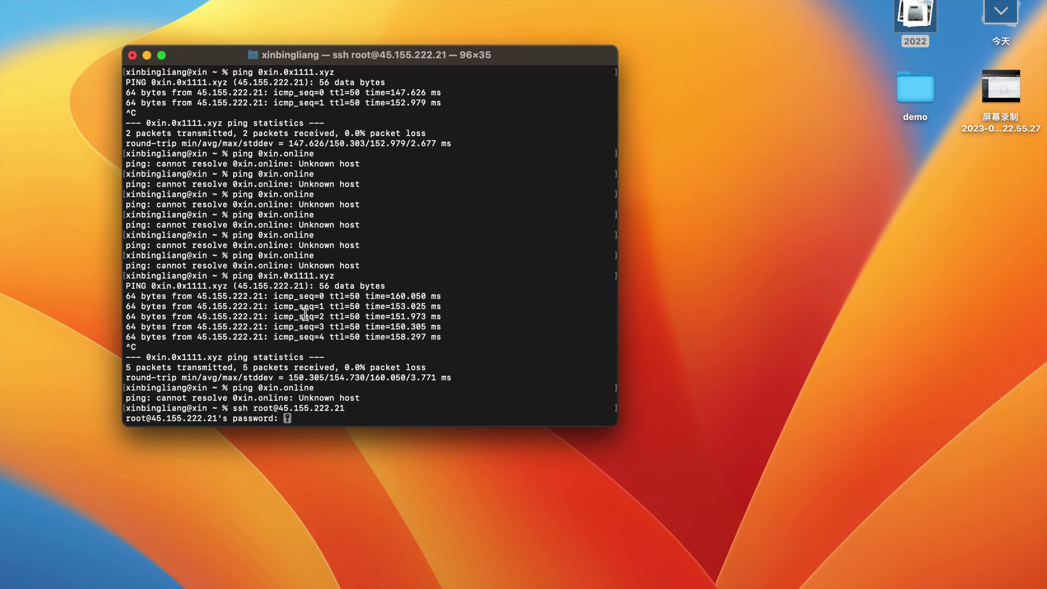
key(super+v)
key(Return)
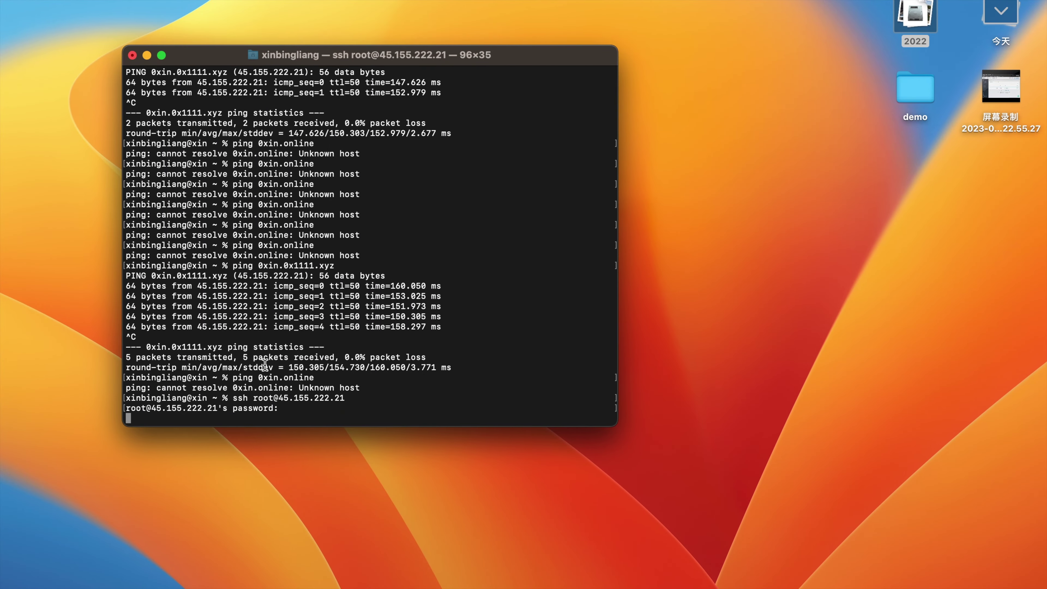
key(ctrl+Right)
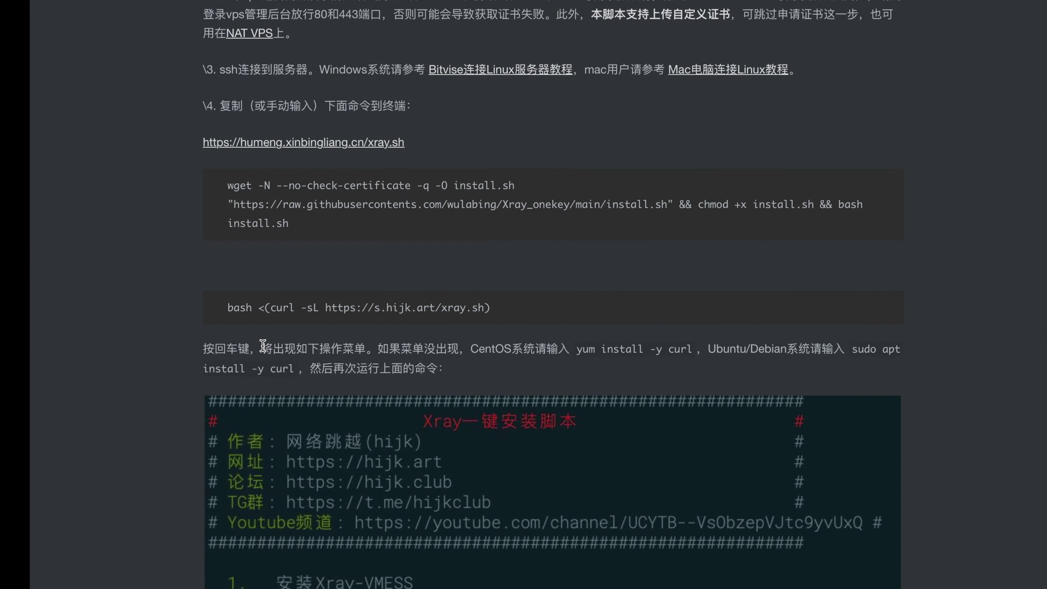
key(ctrl+Left)
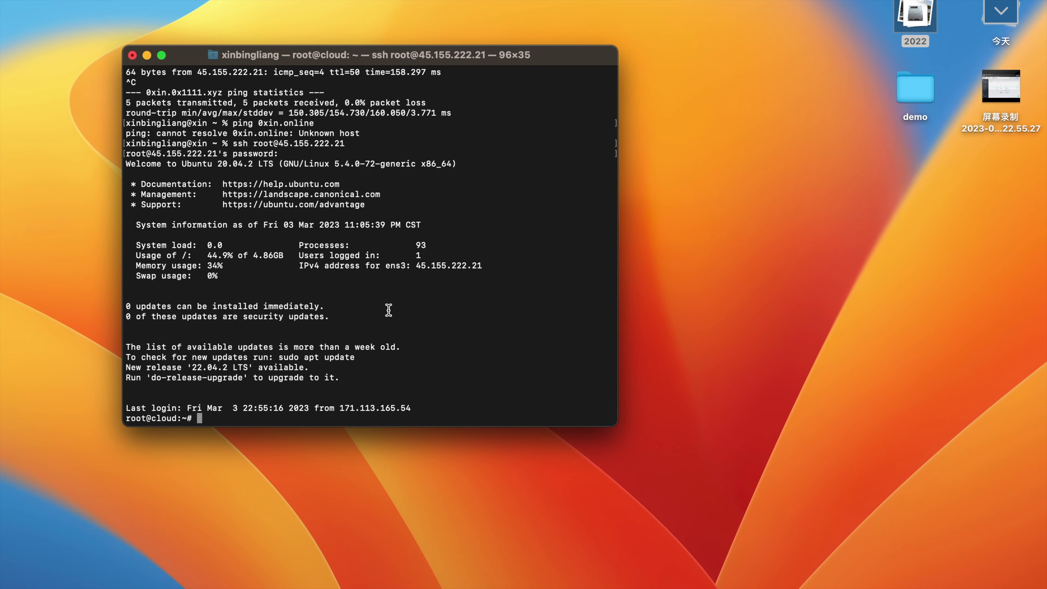
Step: Enlarge the terminal to 146×46, then create the /xray directory and change into it
drag(617, 426, 873, 538)
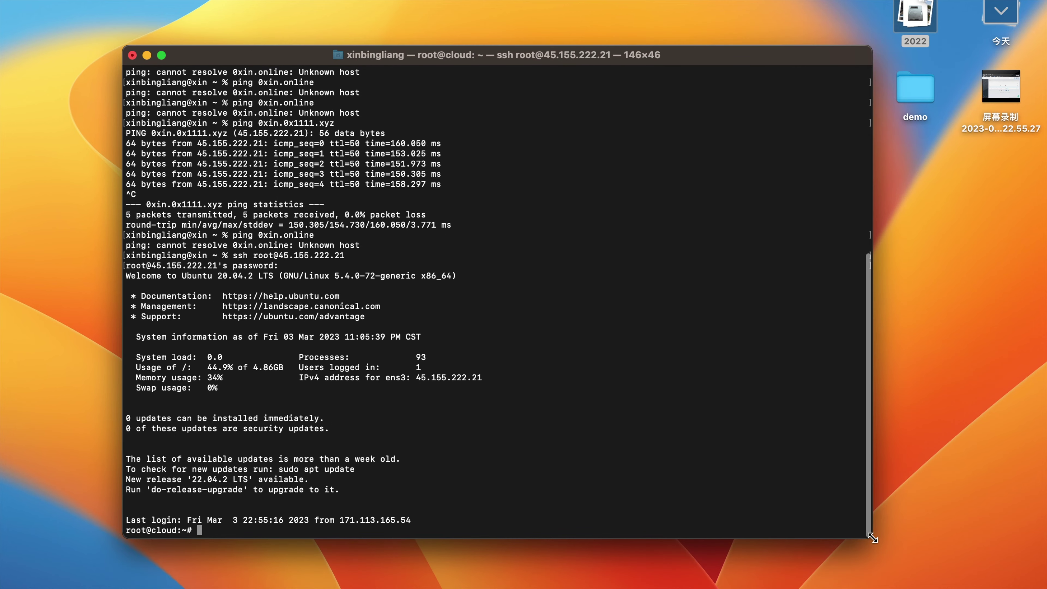
text(cd /)
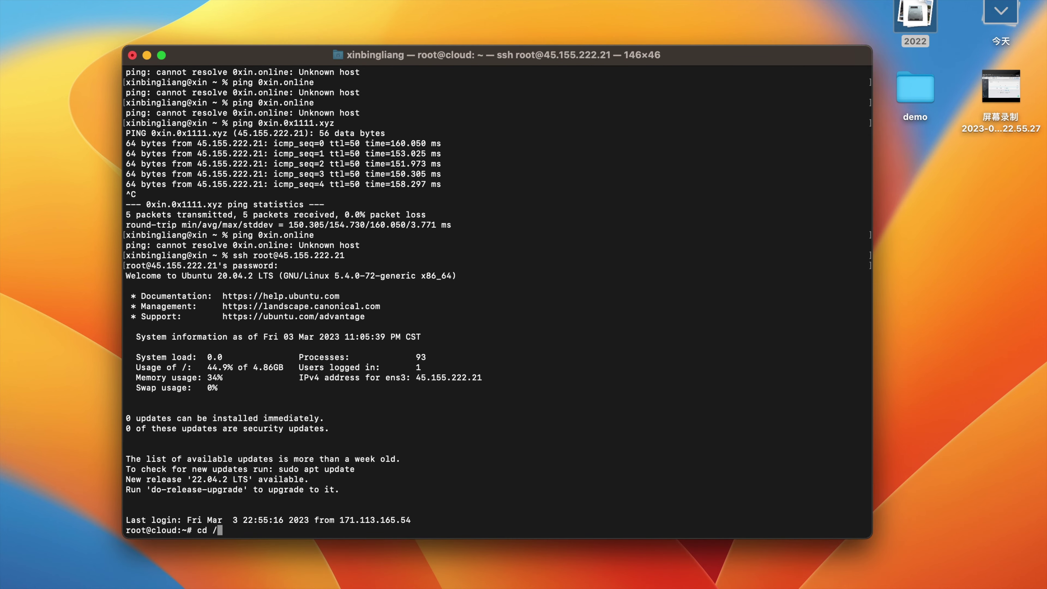
key(BackSpace)
key(BackSpace)
key(BackSpace)
text(mkdir)
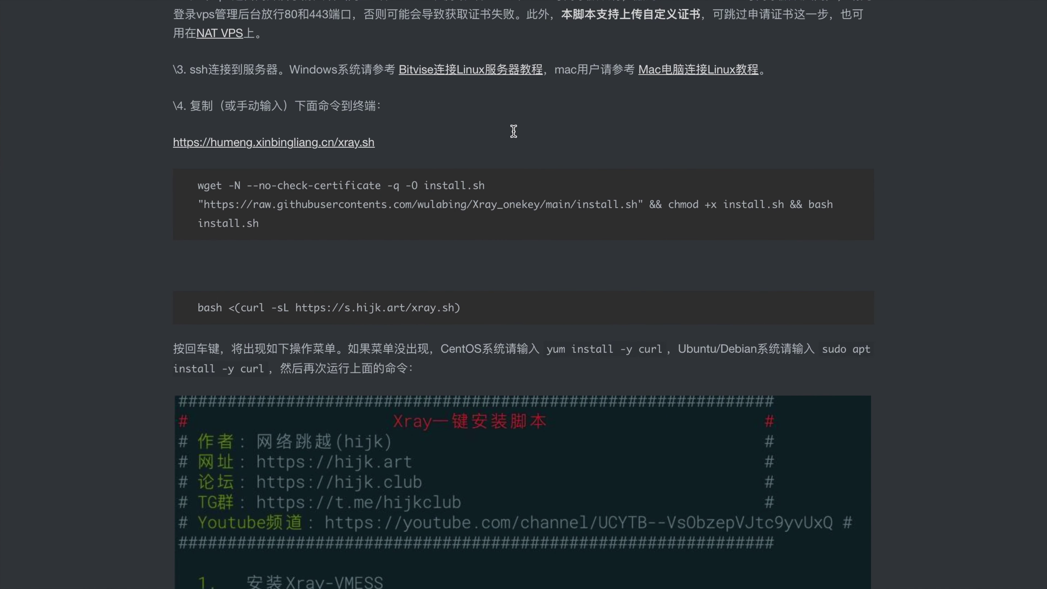
scroll(291, 210, up, 3)
double_click(423, 376)
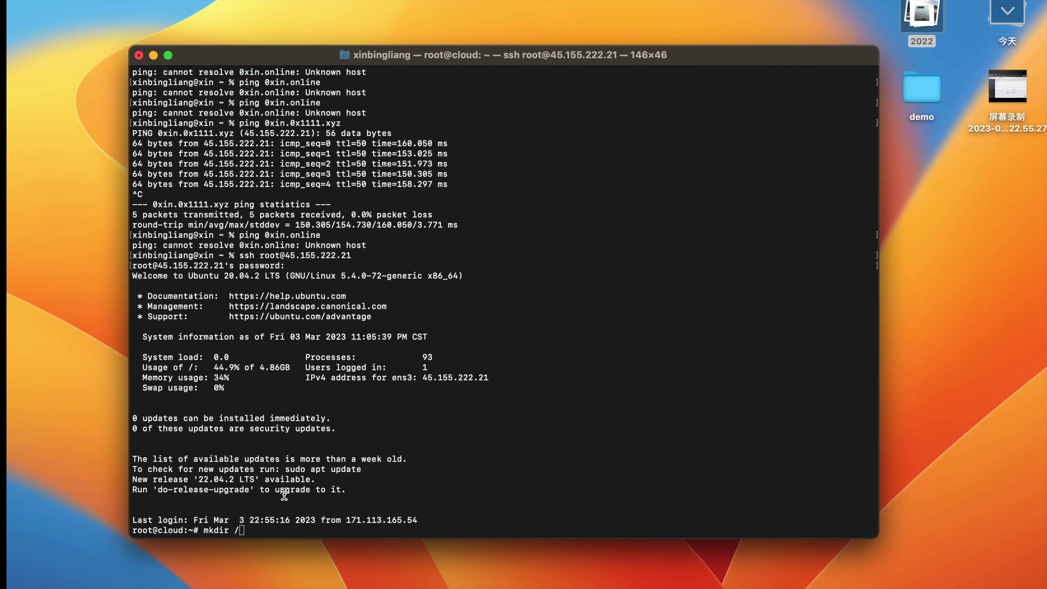
text(xray)
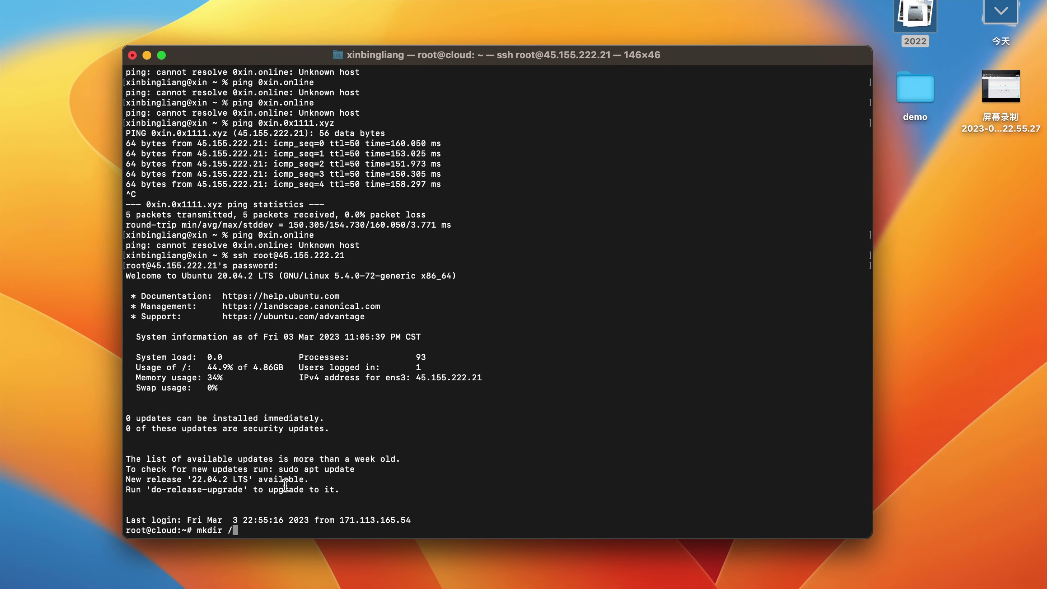
key(Return)
text(cd)
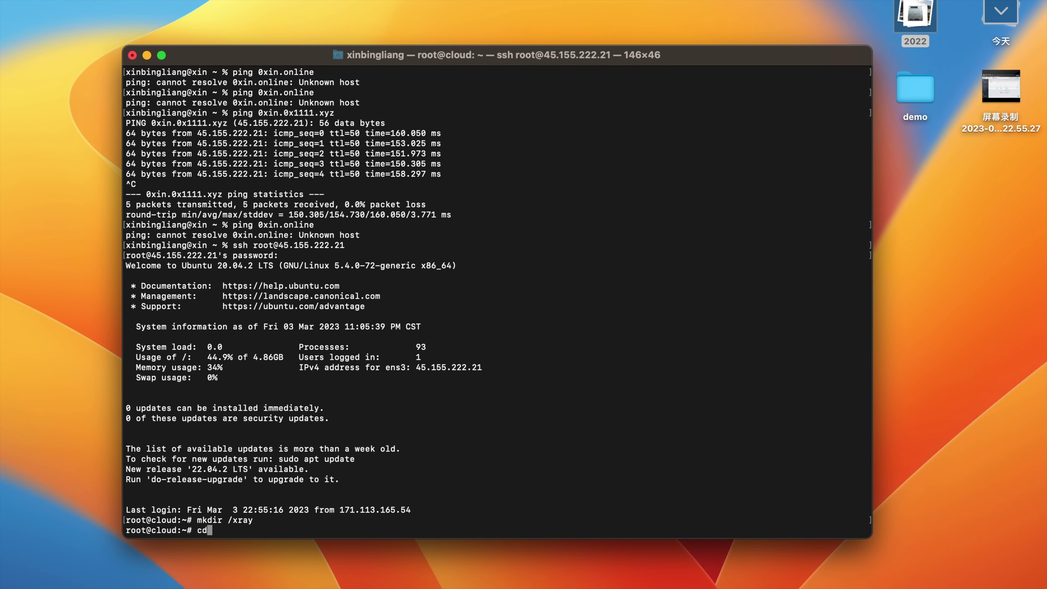
text( /x)
key(Tab)
key(Return)
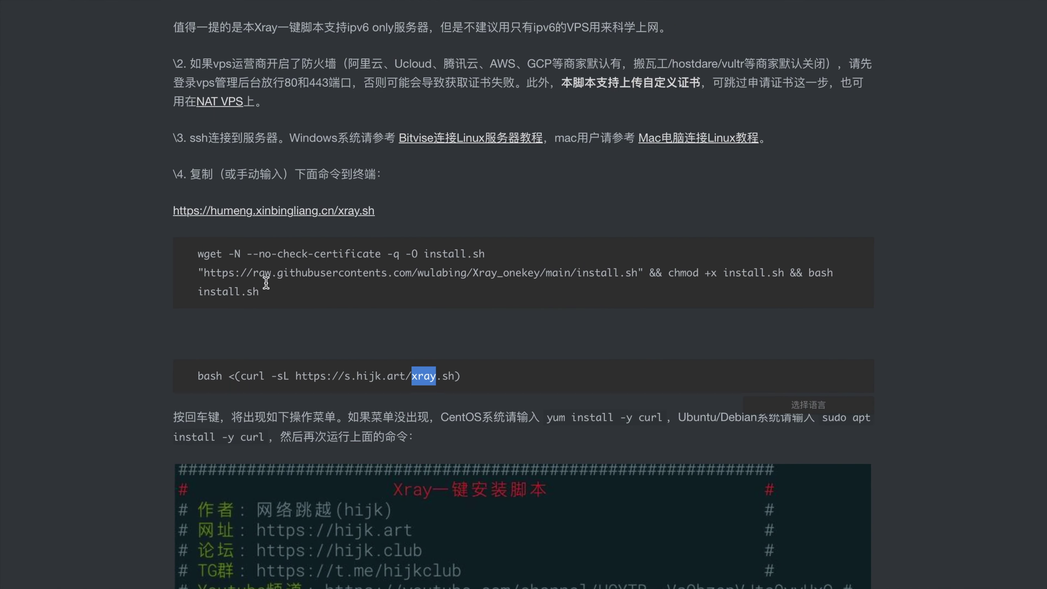
Step: Run the tutorial's wget Xray install script and choose option 2 to start installing
drag(264, 291, 194, 261)
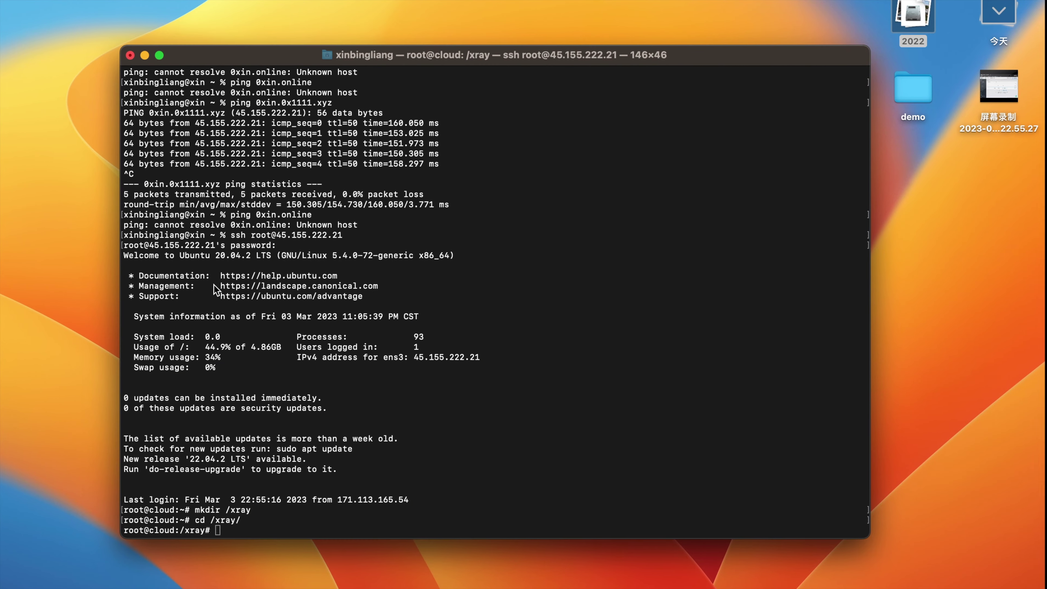
key(super+v)
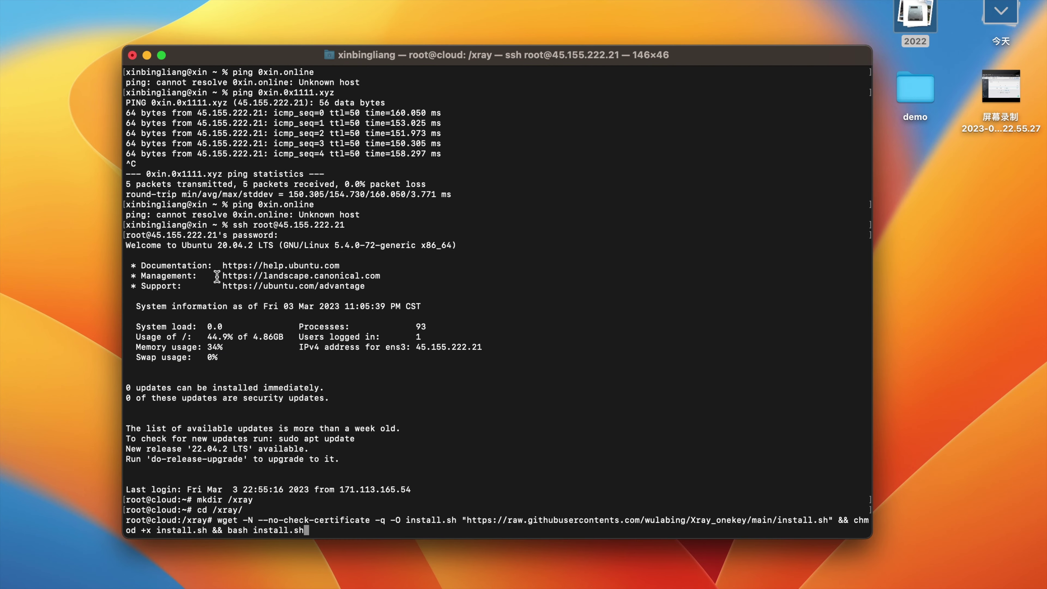
key(Return)
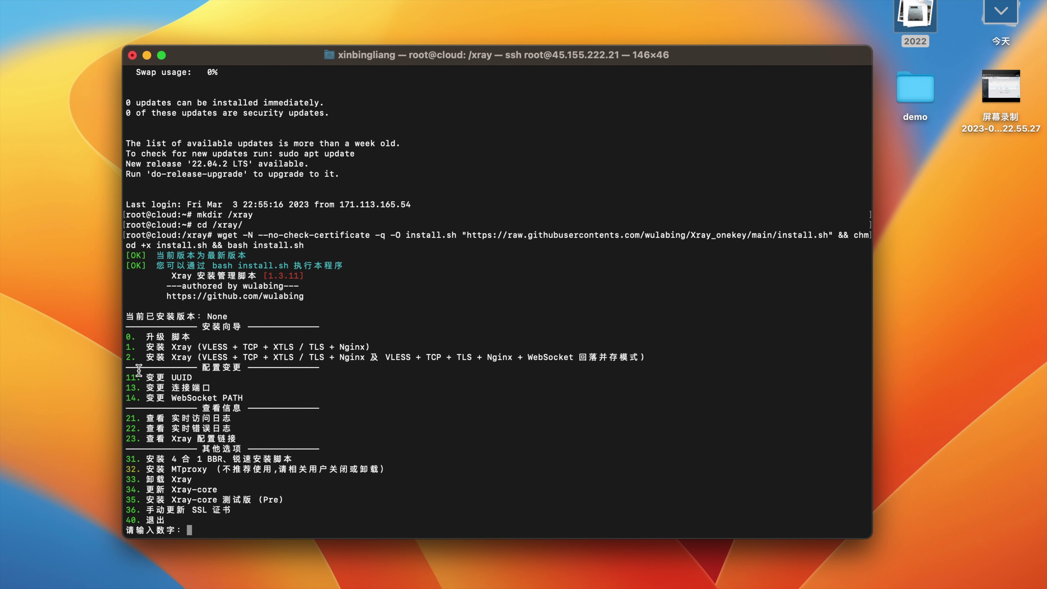
drag(120, 361, 131, 359)
text(2)
key(Return)
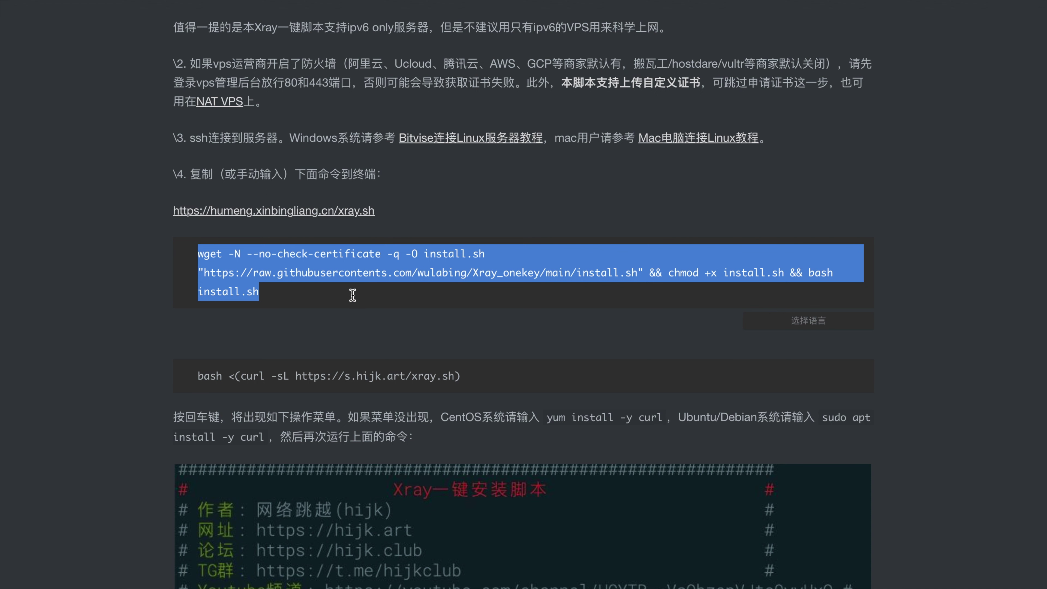
click(353, 295)
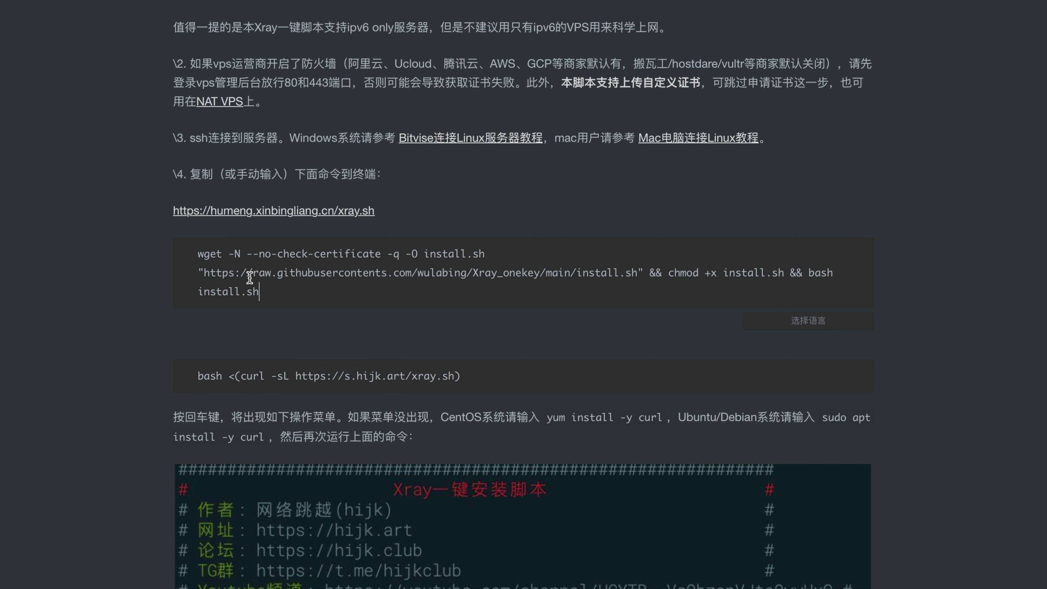
triple_click(247, 274)
click(243, 264)
drag(259, 292, 178, 262)
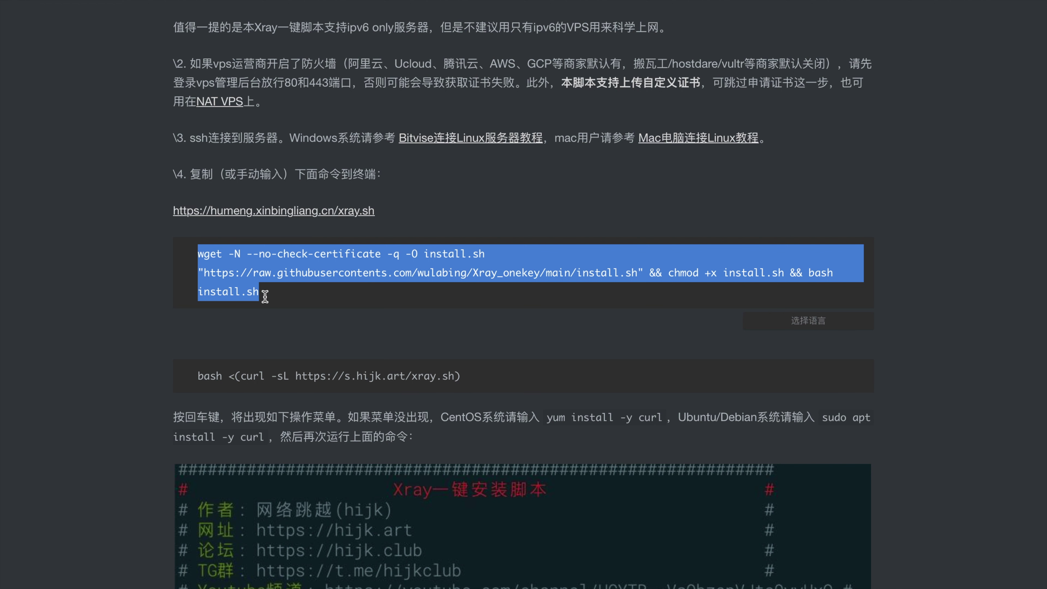
click(265, 296)
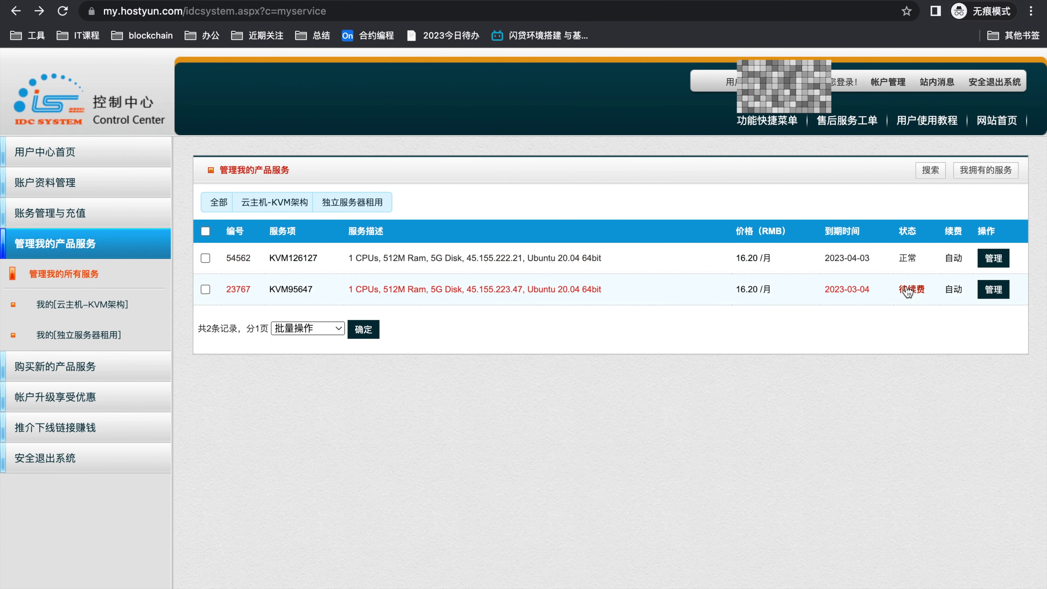
Step: Open the 管理 details page for server KVM95647
click(991, 290)
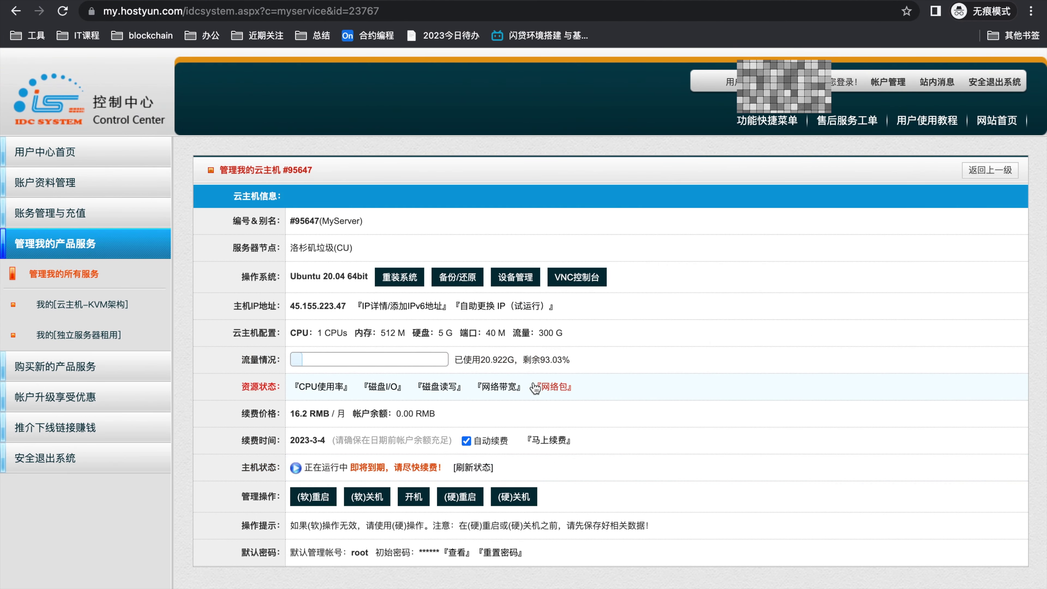
scroll(547, 430, down, 2)
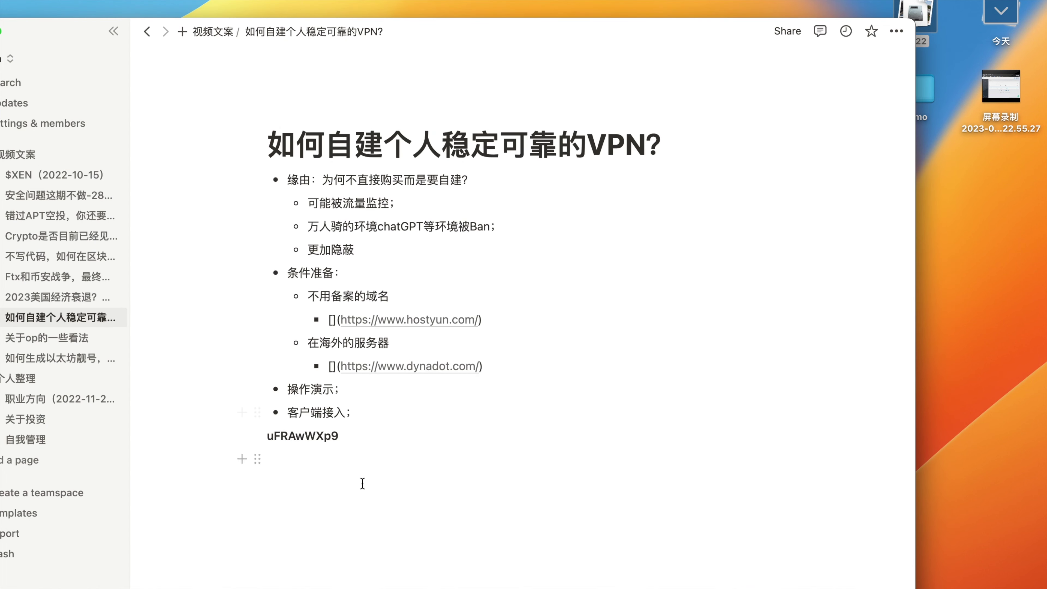
click(363, 483)
click(381, 413)
key(Return)
key(Return)
double_click(302, 459)
key(BackSpace)
key(BackSpace)
text(## ming)
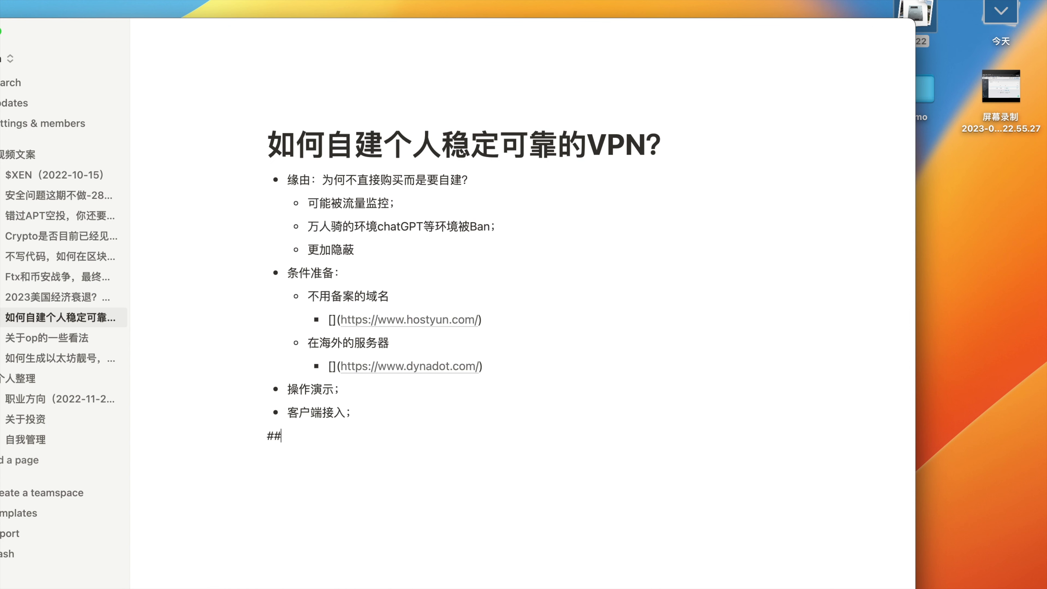
key(BackSpace)
key(BackSpace)
key(BackSpace)
key(BackSpace)
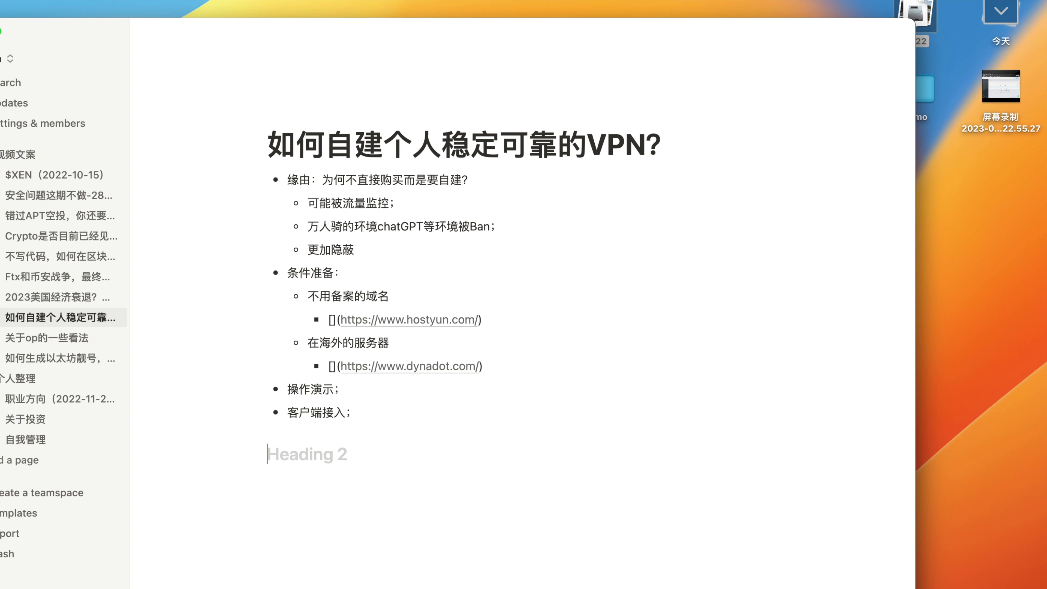
text(mingkl)
key(BackSpace)
key(BackSpace)
text(li)
key(space)
key(Return)
text(--)
key(Return)
key(BackSpace)
key(BackSpace)
text(```)
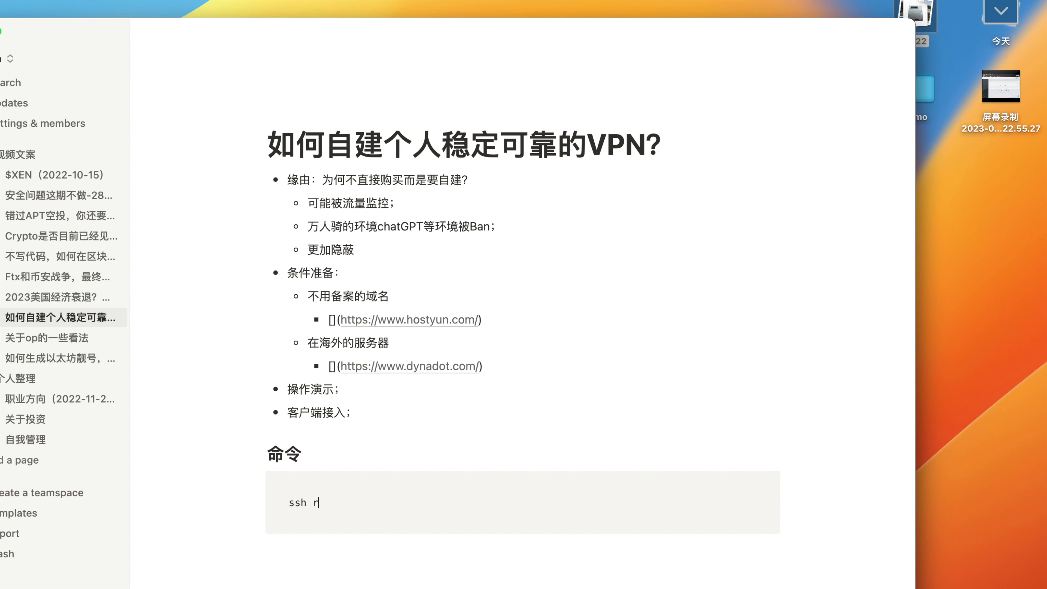
text(ssh root@ip.ip.ip.ip)
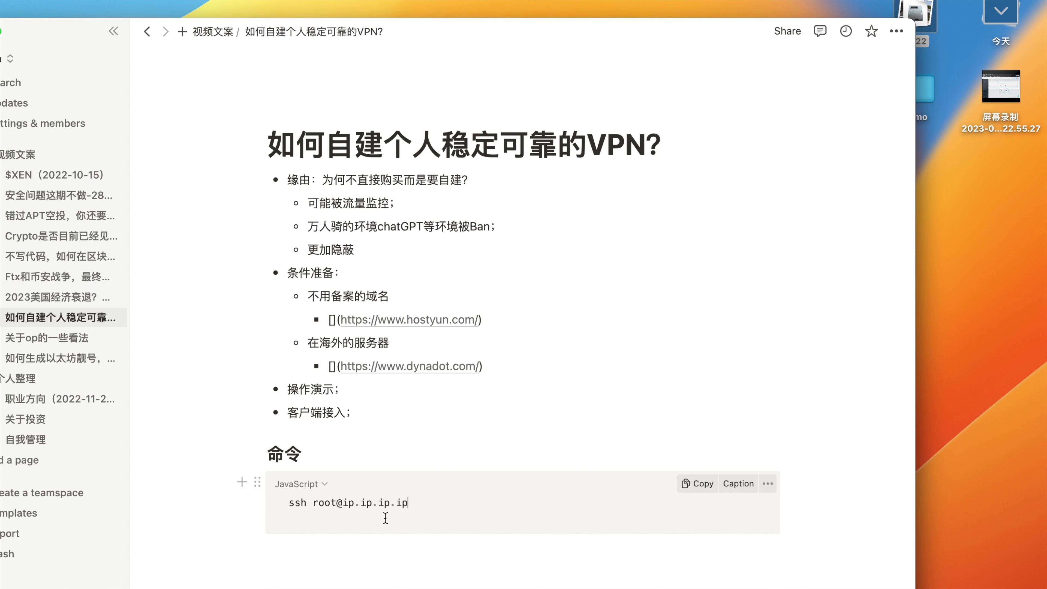
key(Return)
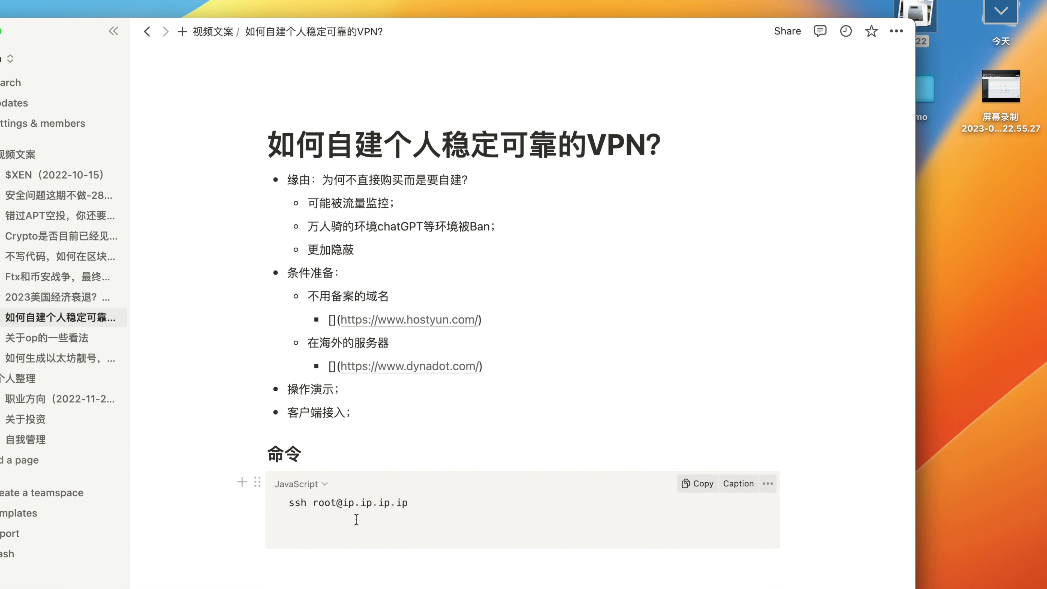
drag(314, 506, 335, 508)
click(358, 502)
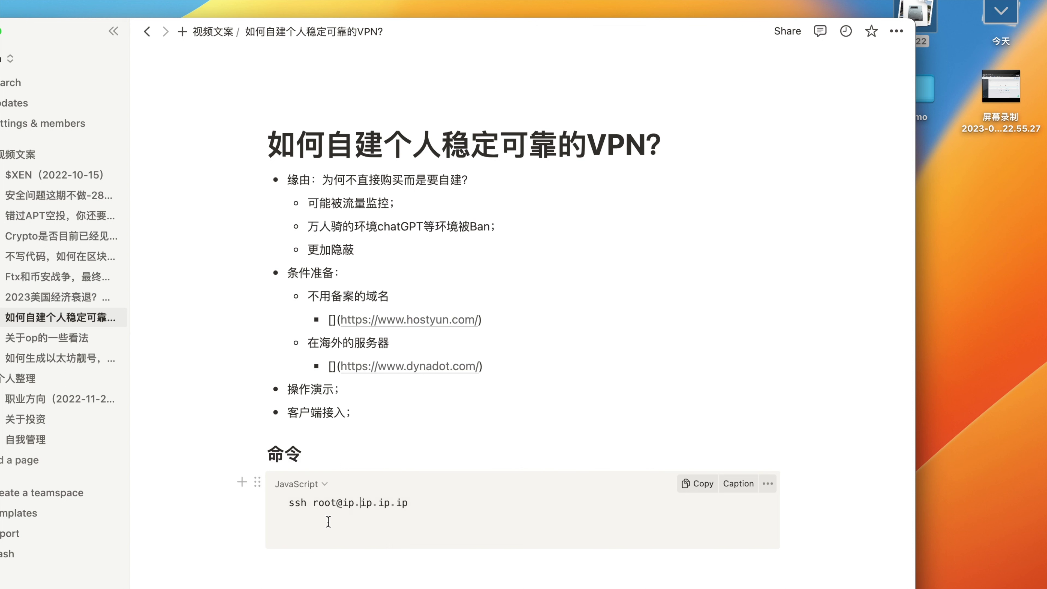
click(372, 518)
key(Return)
key(BackSpace)
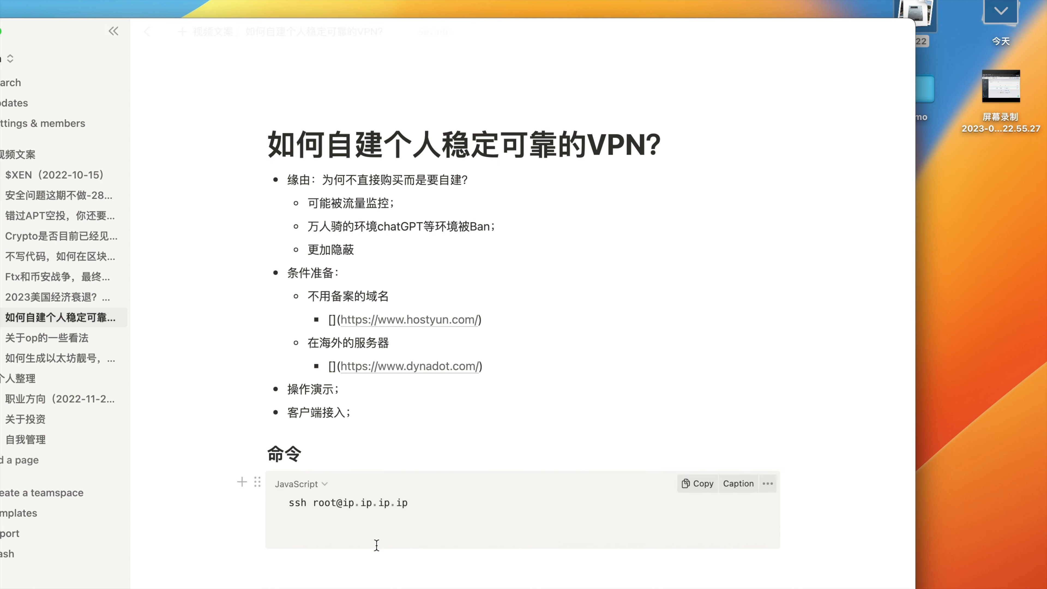
key(Return)
text(p)
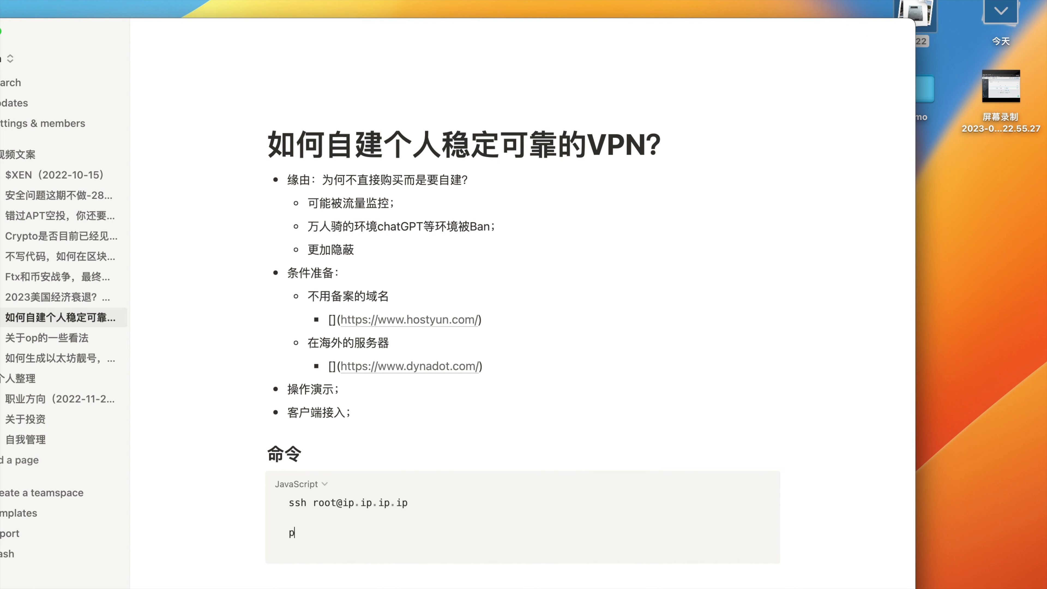
text(ing)
scroll(408, 542, down, 1)
text(xxx.com)
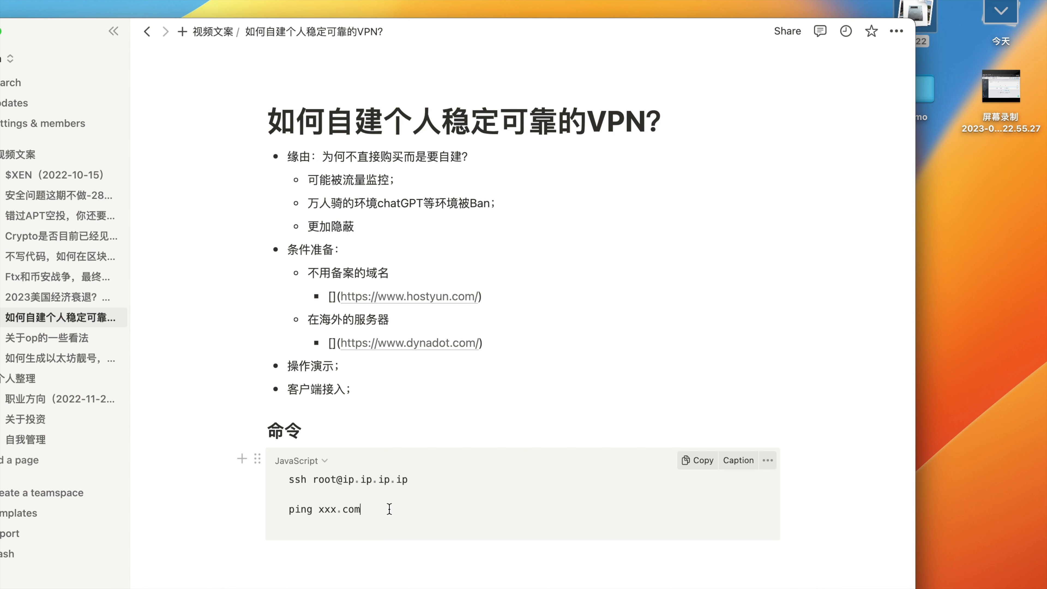
click(363, 545)
text(````)
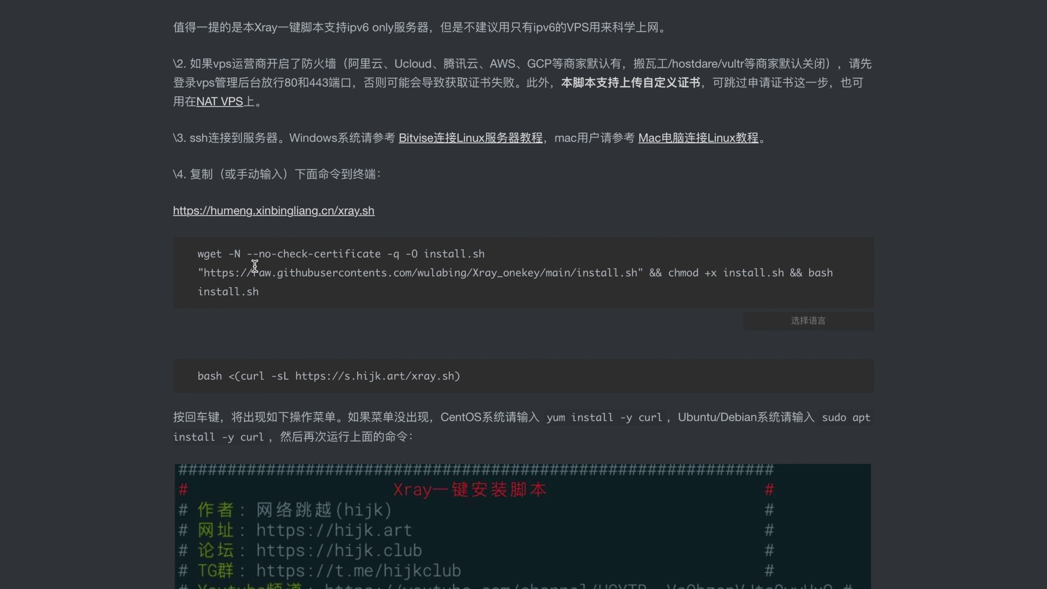
Step: Paste the tutorial's wget install command into the new Notion code block
drag(260, 292, 186, 258)
key(super+c)
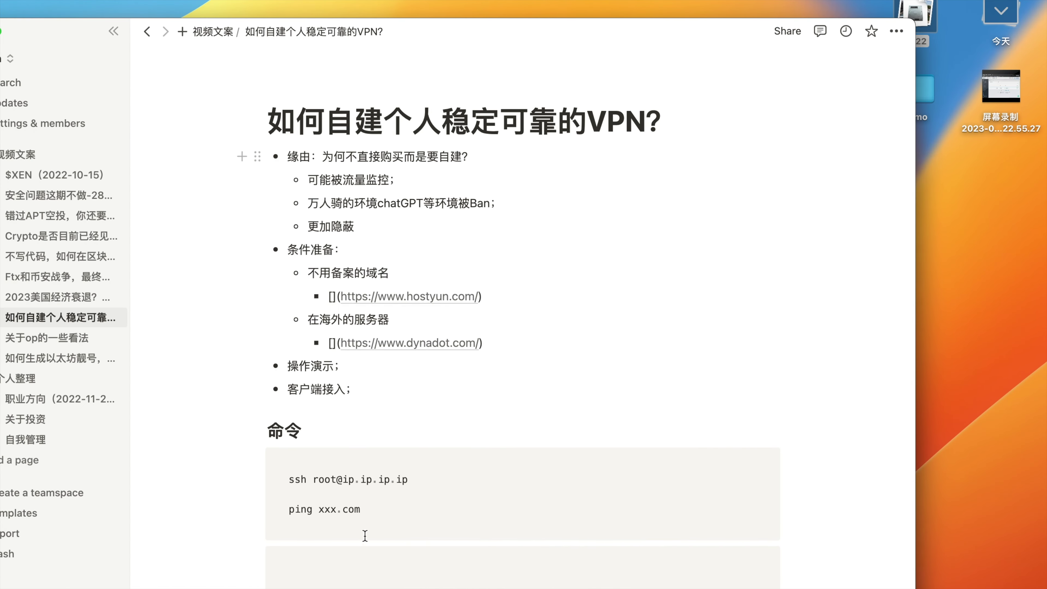
click(357, 567)
key(super+v)
scroll(358, 568, down, 4)
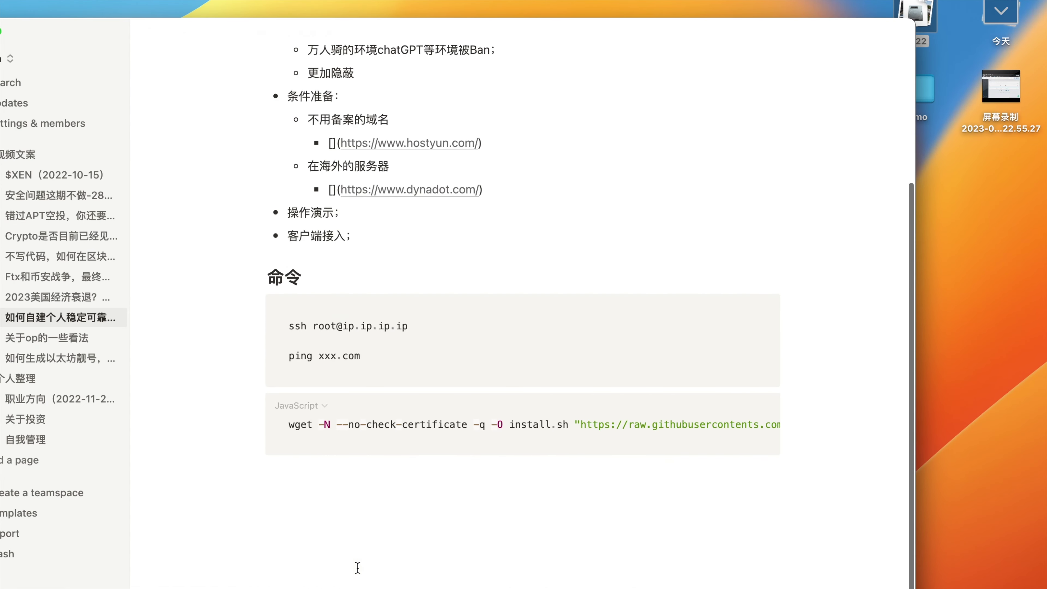
Step: Start a third code block for mkdir / and copy the word xray from the tutorial
click(325, 485)
text(```)
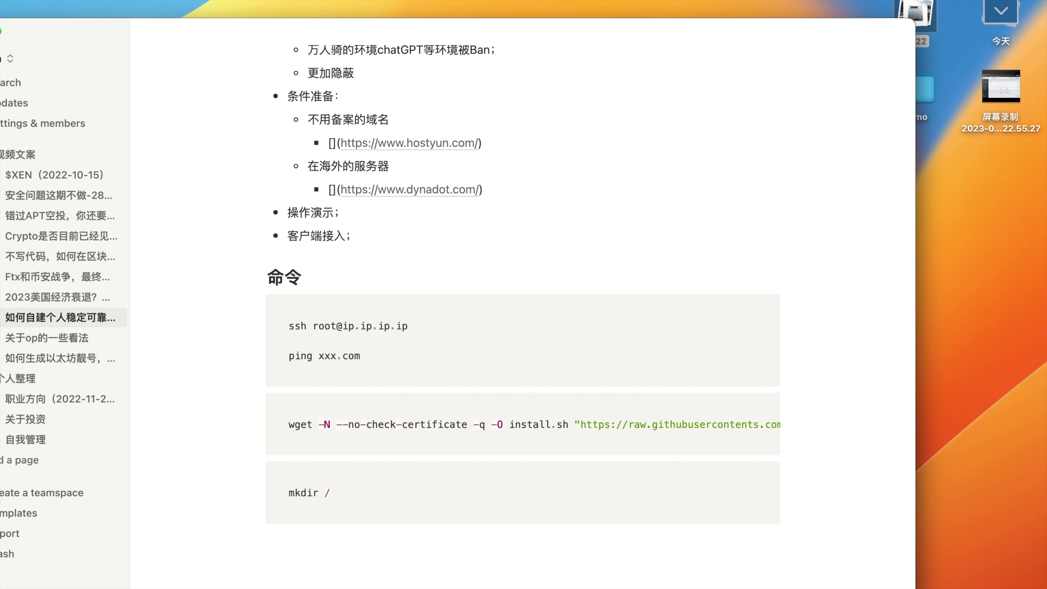
key(ctrl+Right)
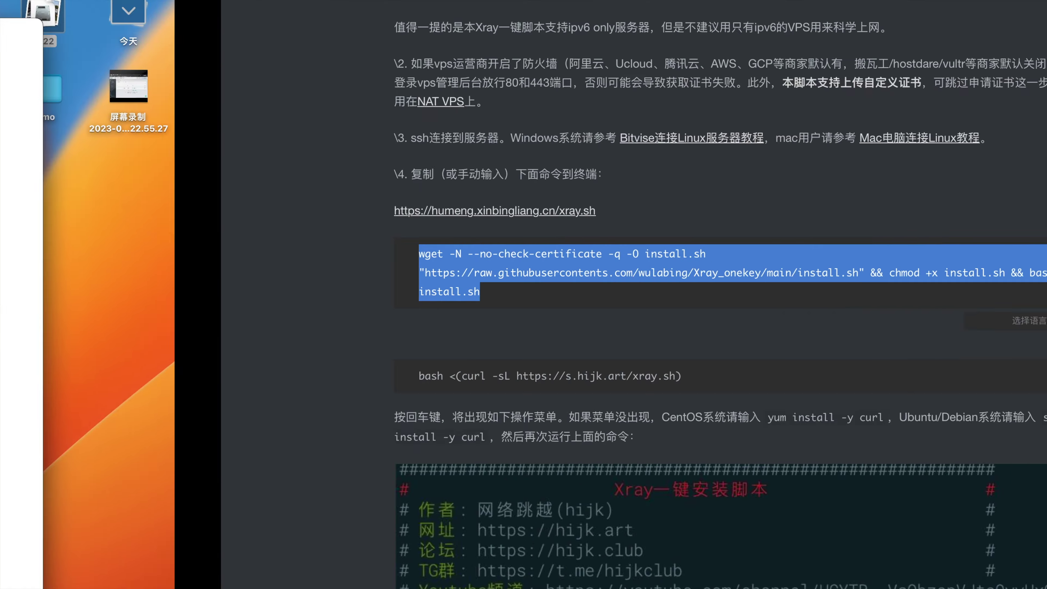
drag(295, 272, 302, 273)
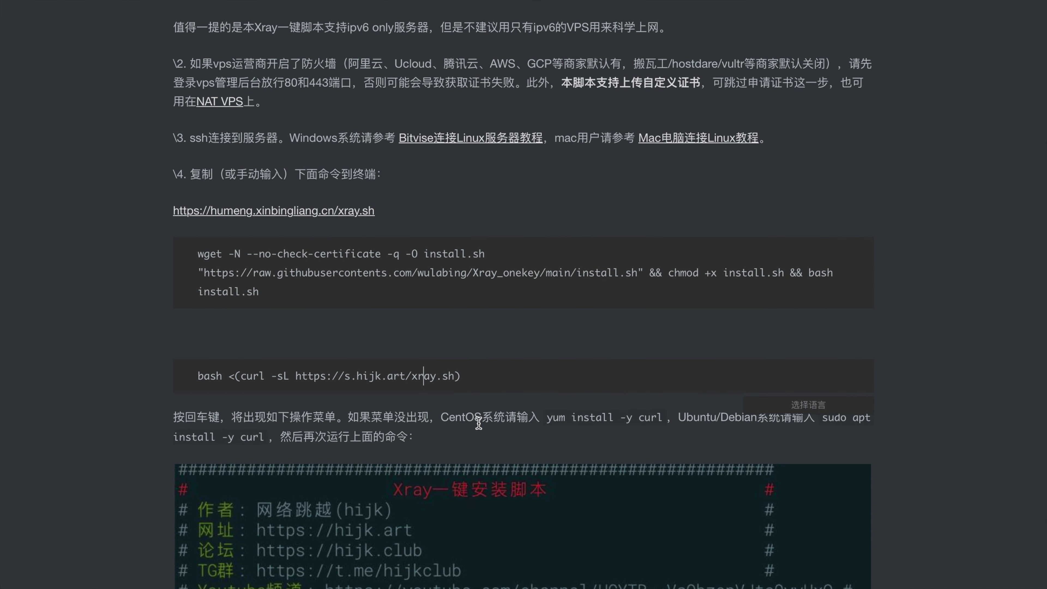
double_click(425, 376)
key(super+c)
key(ctrl+Left)
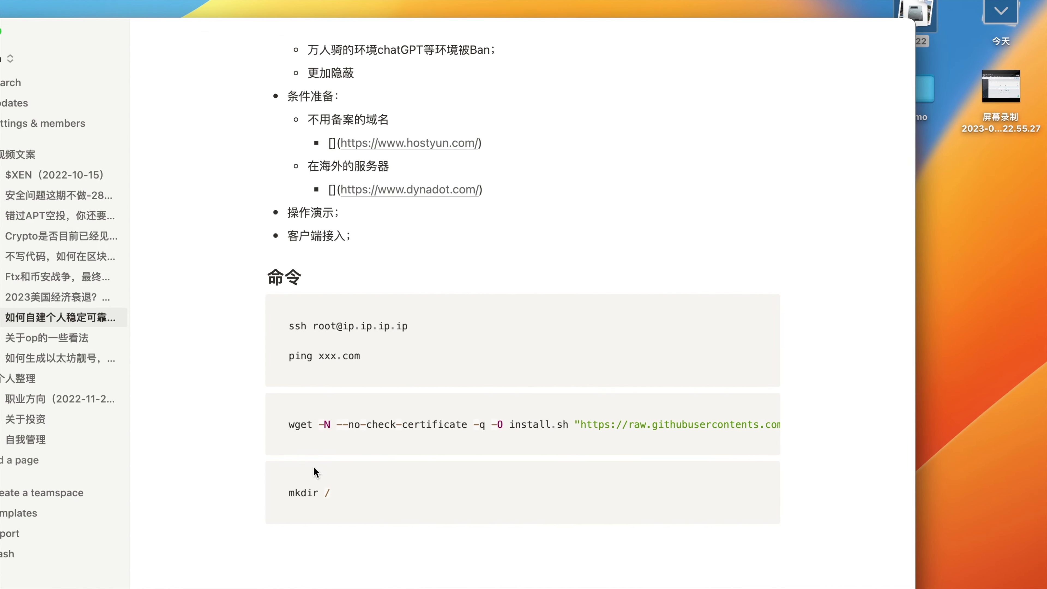
Step: Complete the code block with the lines mkdir /xray and cd /xray
key(super+v)
key(Return)
text(cd)
drag(326, 496, 350, 496)
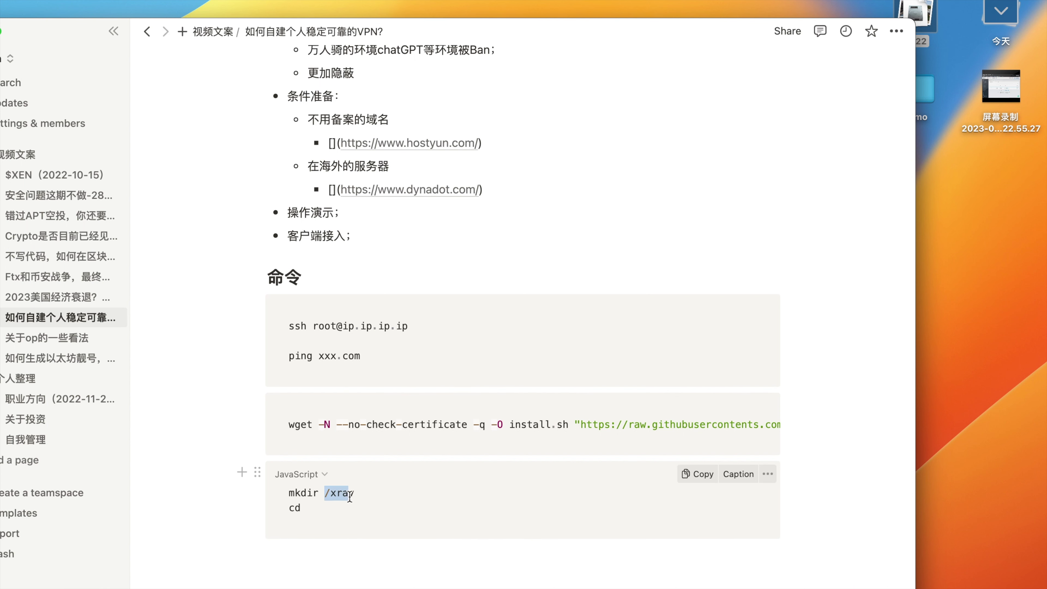
key(super+c)
click(351, 508)
key(super+v)
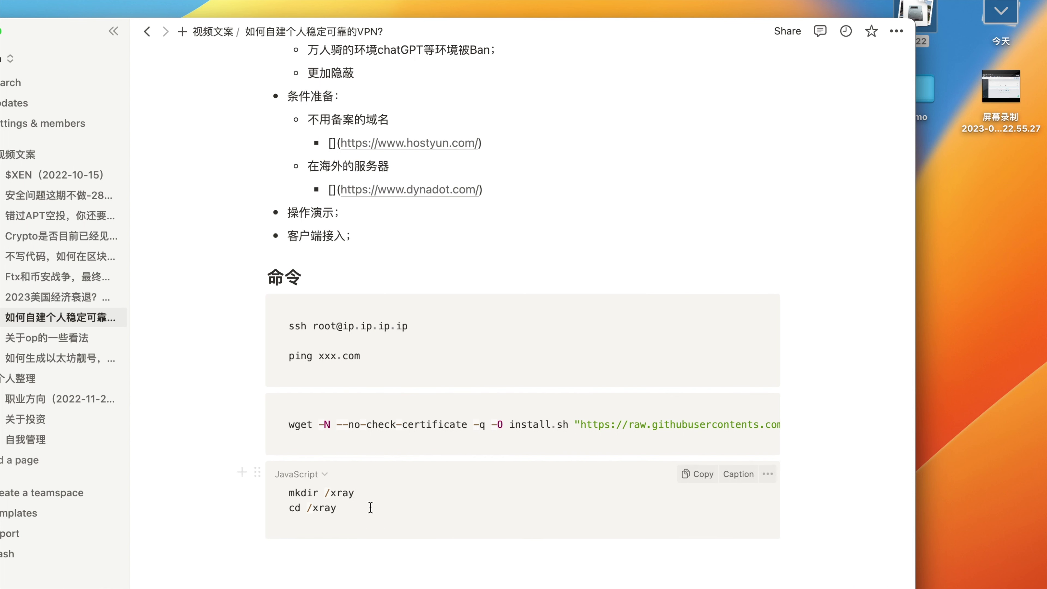
Step: Cut the wget install command out of its original code block
double_click(402, 325)
drag(355, 493, 237, 493)
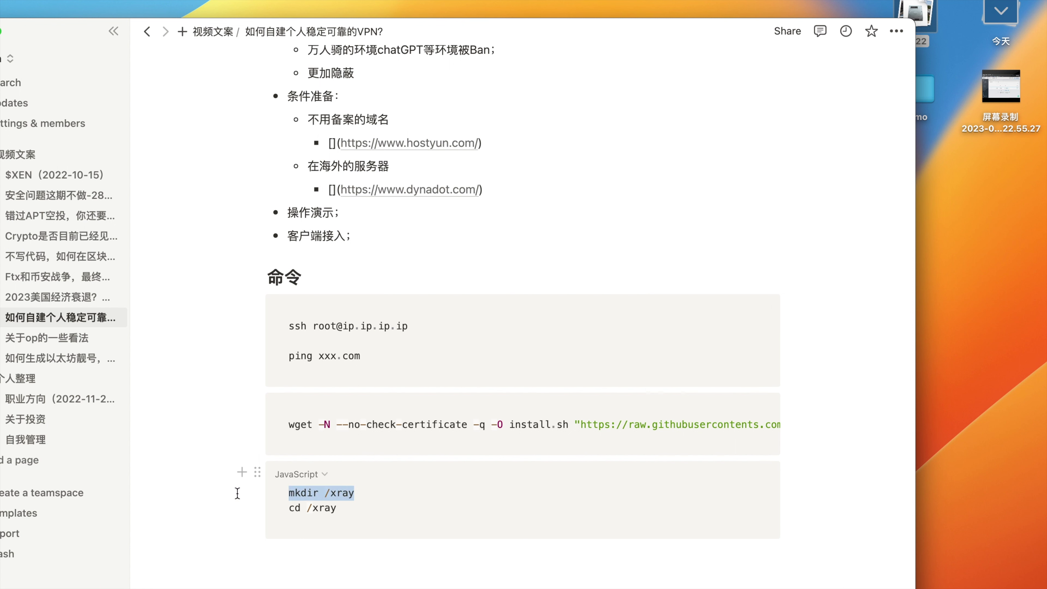
drag(359, 519, 280, 510)
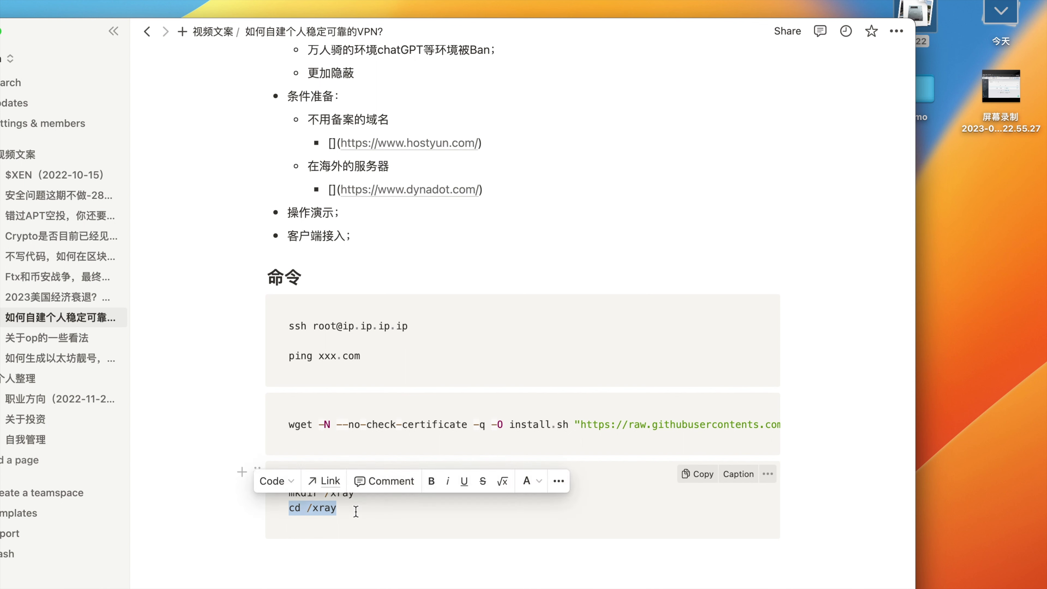
click(320, 518)
key(Return)
mouse_move(321, 439)
mouse_down()
mouse_move(289, 419)
mouse_move(314, 425)
mouse_up()
click(317, 433)
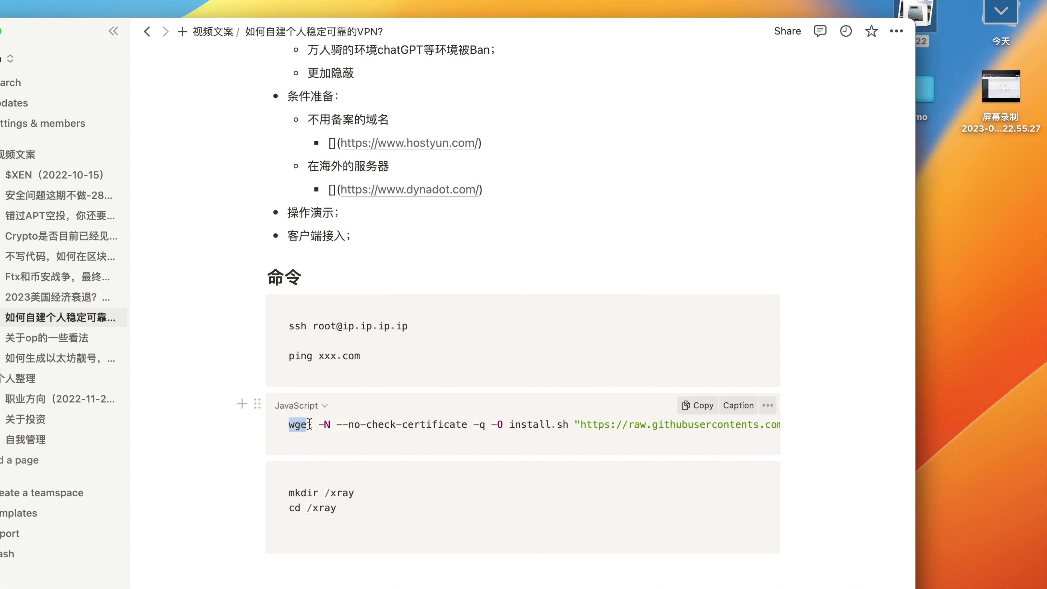
triple_click(315, 425)
key(BackSpace)
key(Up)
key(BackSpace)
text(m)
Step: Paste the wget command into a new code block after the mkdir/cd block
click(318, 432)
scroll(313, 453, down, 3)
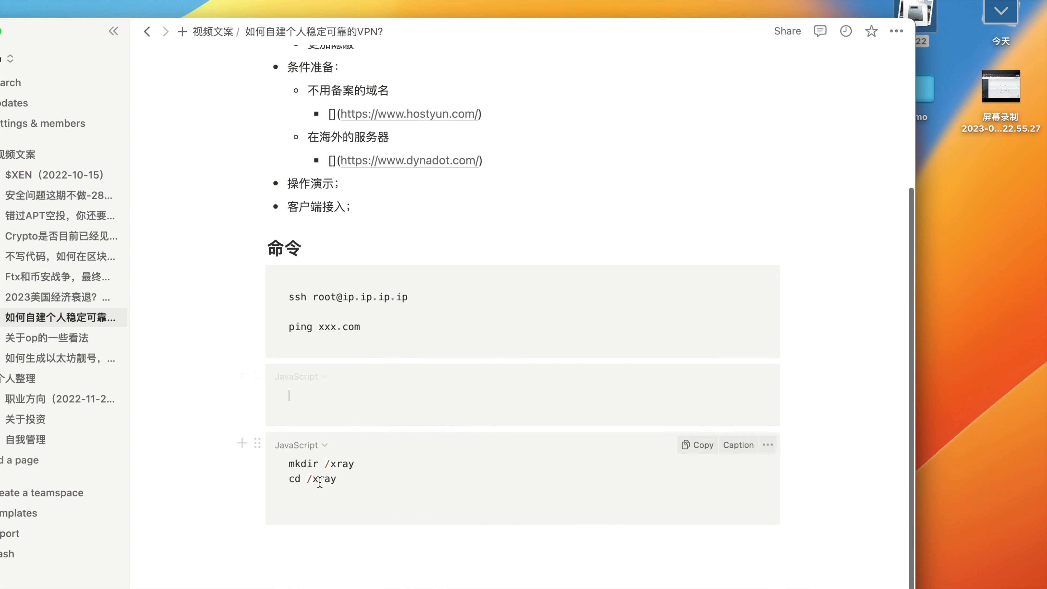
click(307, 479)
text(```)
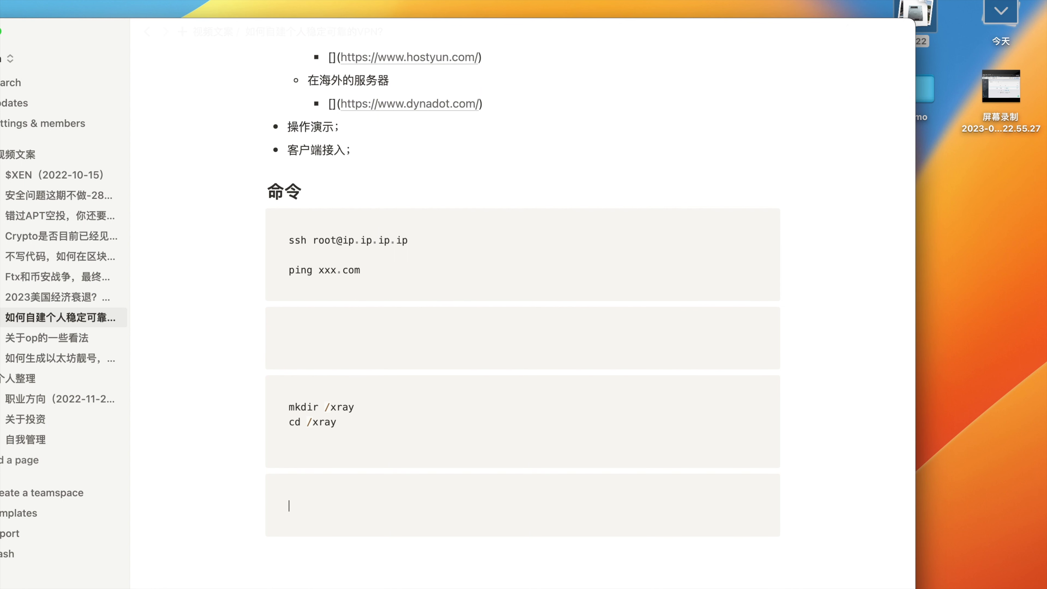
key(cmd+v)
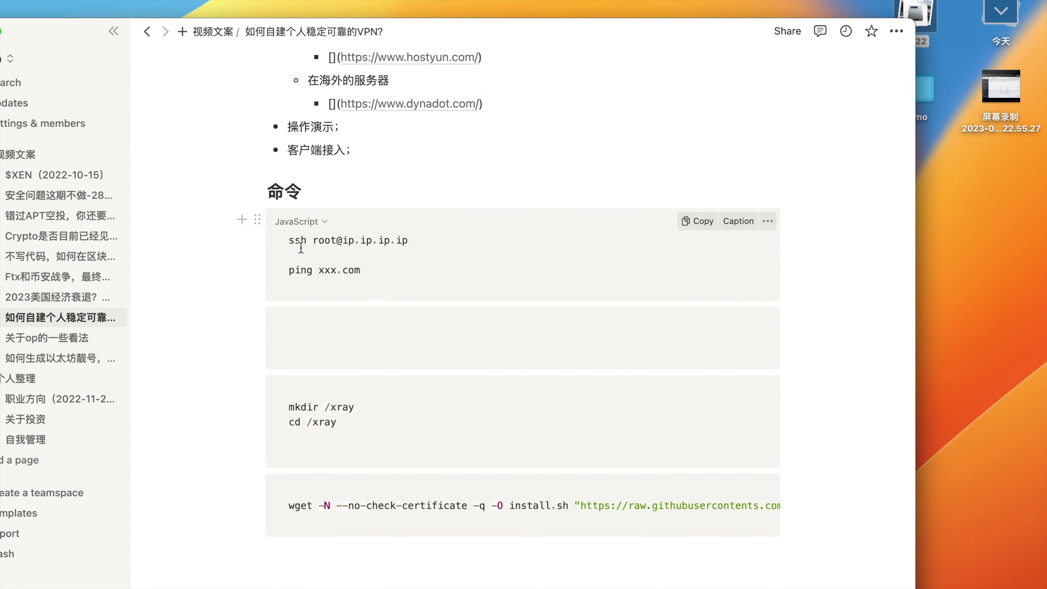
Step: Delete the leftover empty code block via its actions menu and return to Terminal
drag(289, 245, 287, 272)
click(291, 273)
drag(368, 274, 273, 273)
drag(355, 407, 273, 406)
drag(350, 428, 270, 424)
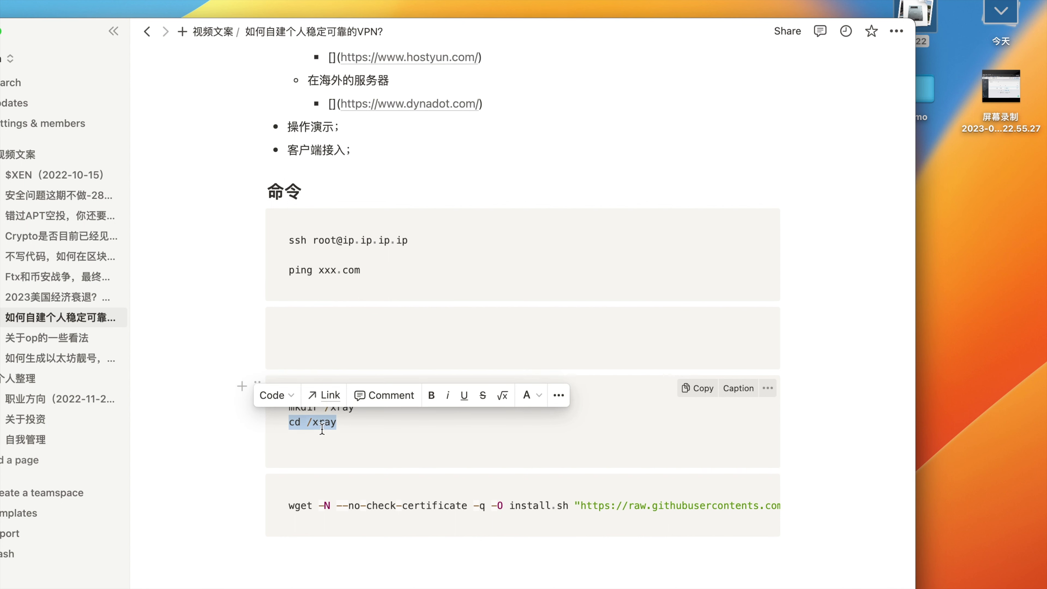
click(346, 338)
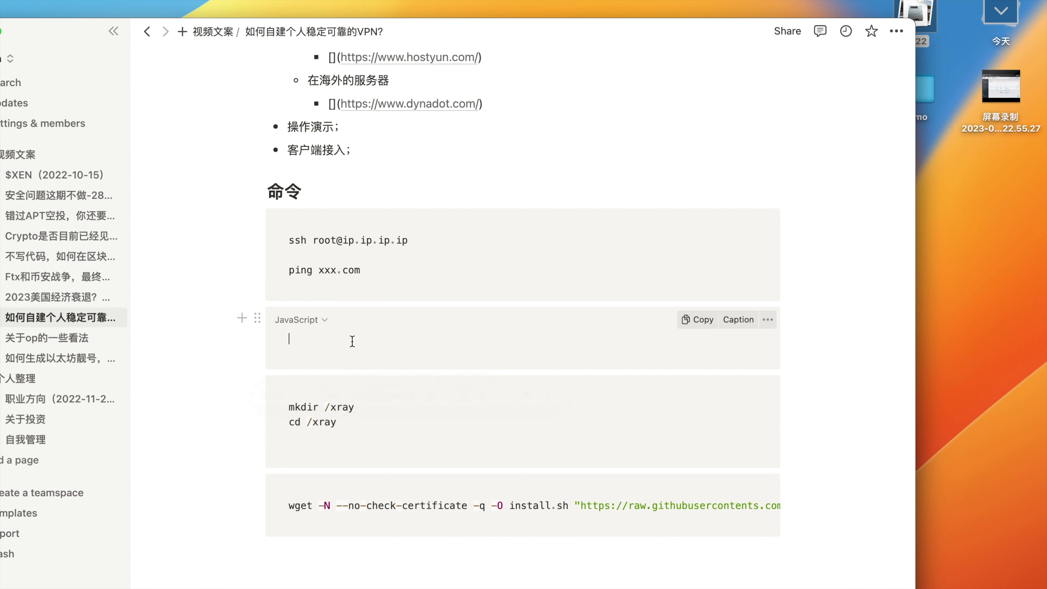
click(766, 321)
click(746, 350)
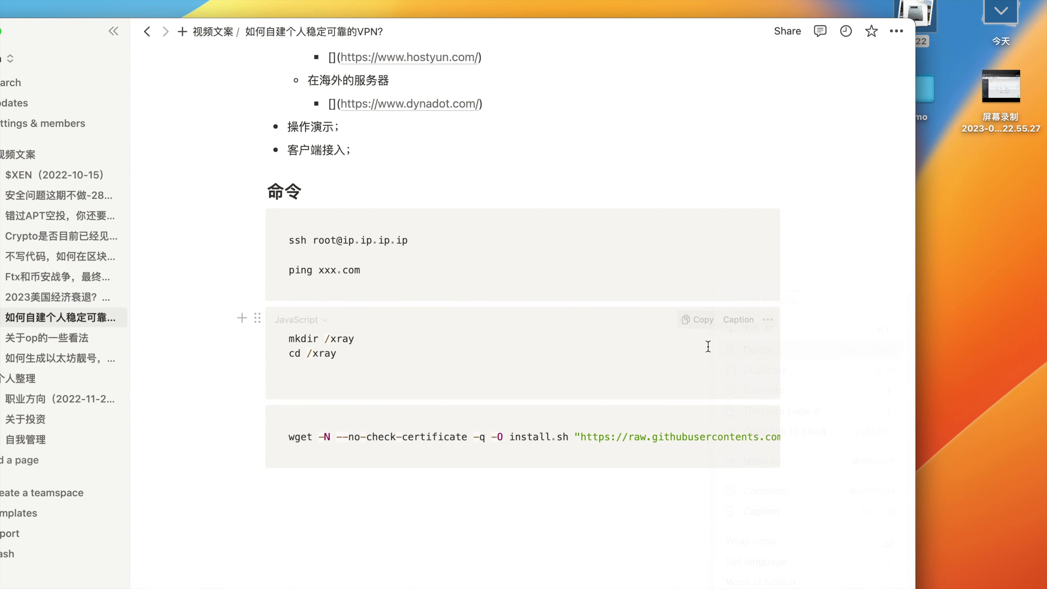
drag(283, 443, 367, 437)
click(366, 436)
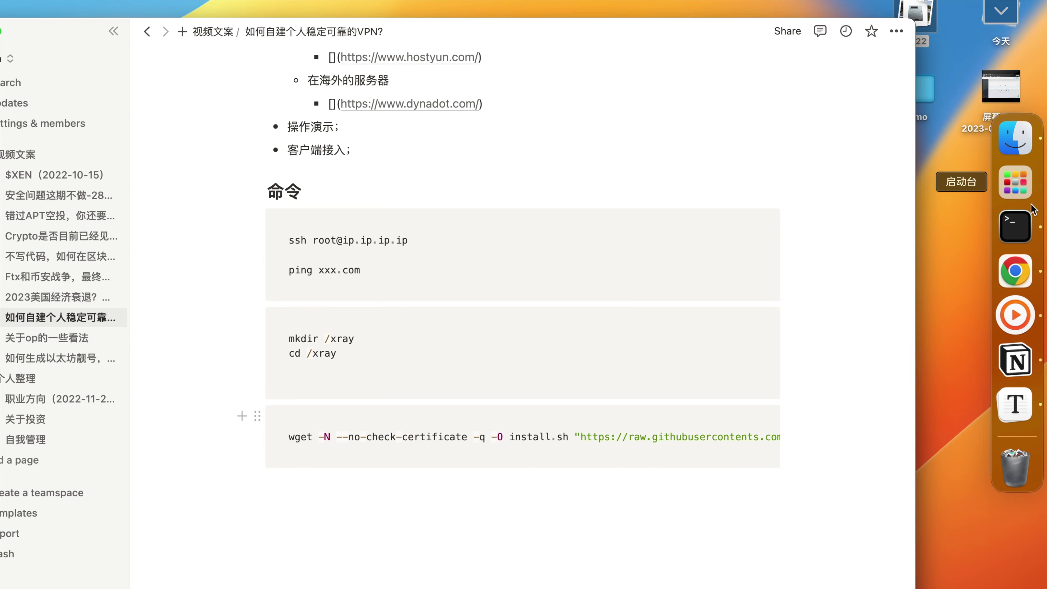
click(1016, 226)
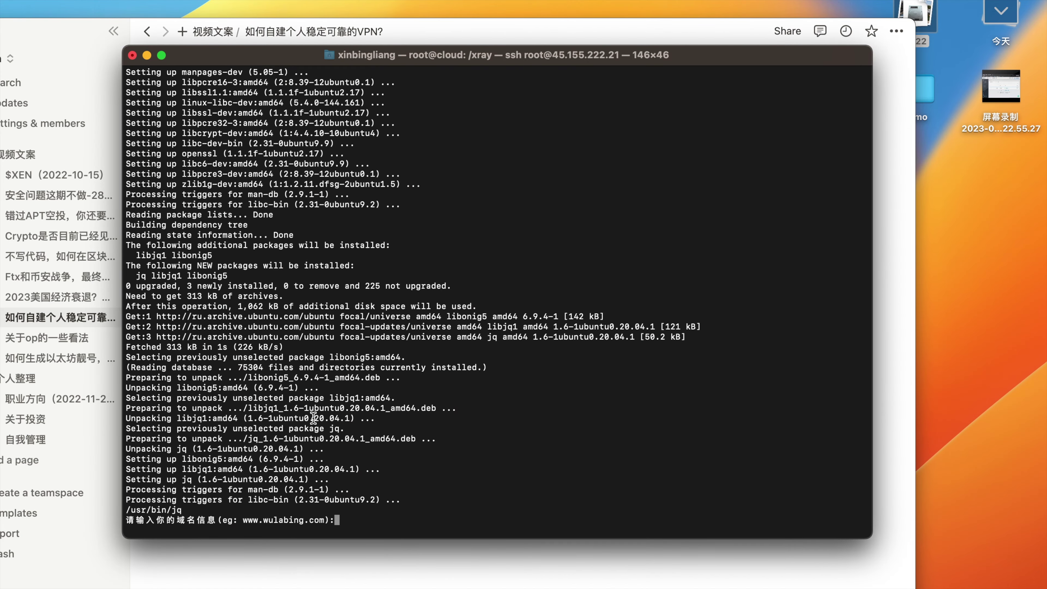